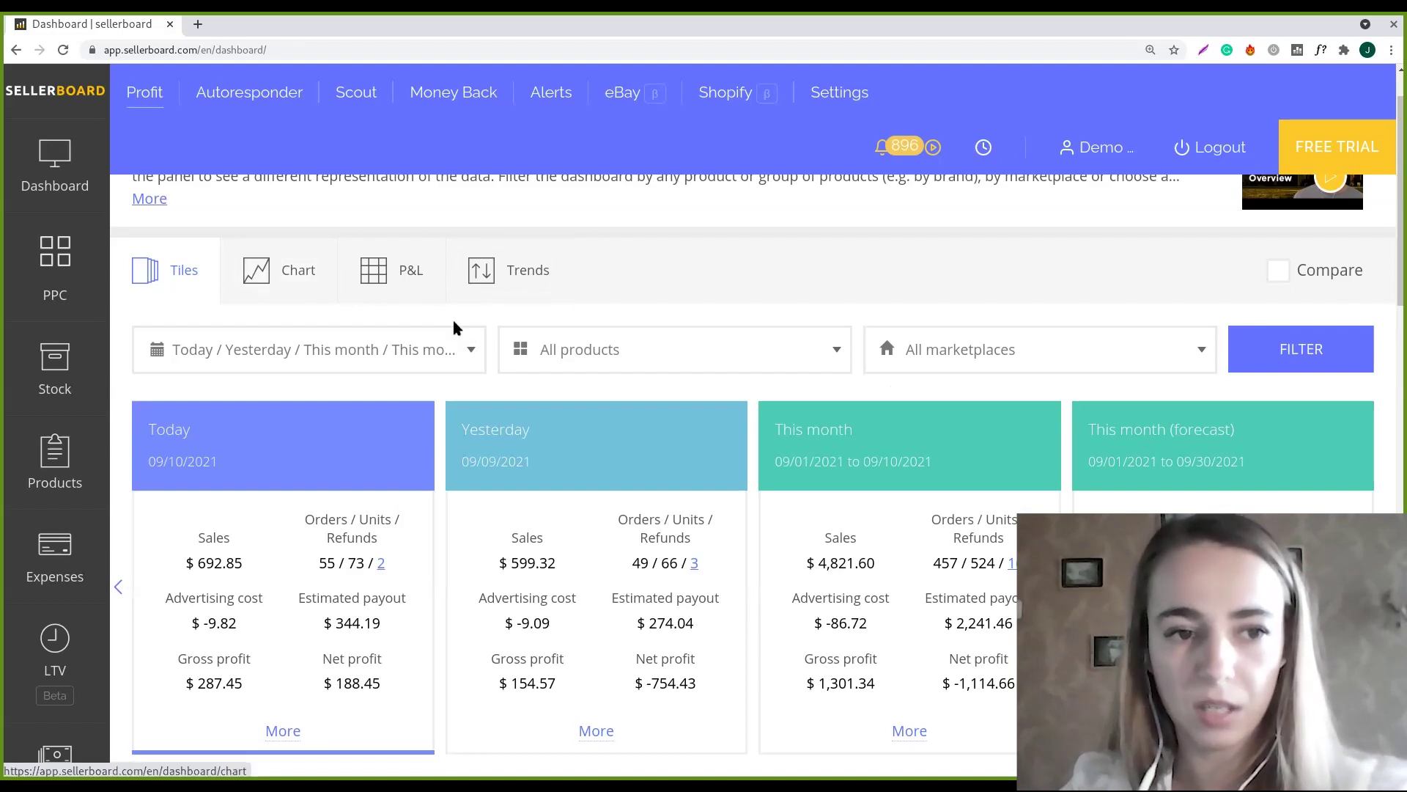
Reload the profit dashboard and tick Compare so tiles show previous-period percentage changes
{"action": "left_click", "coordinate": [132, 94]}
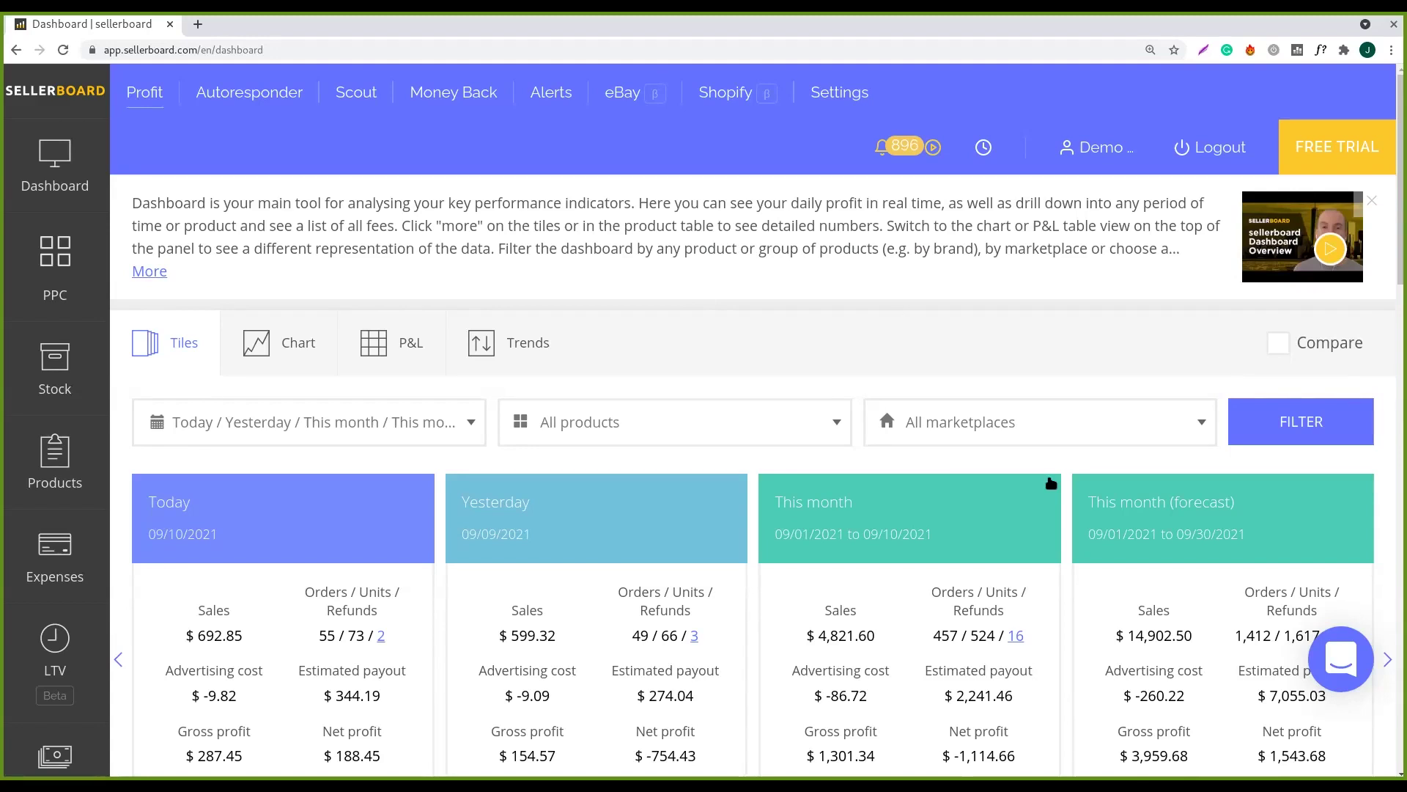
{"action": "left_click", "coordinate": [1270, 341]}
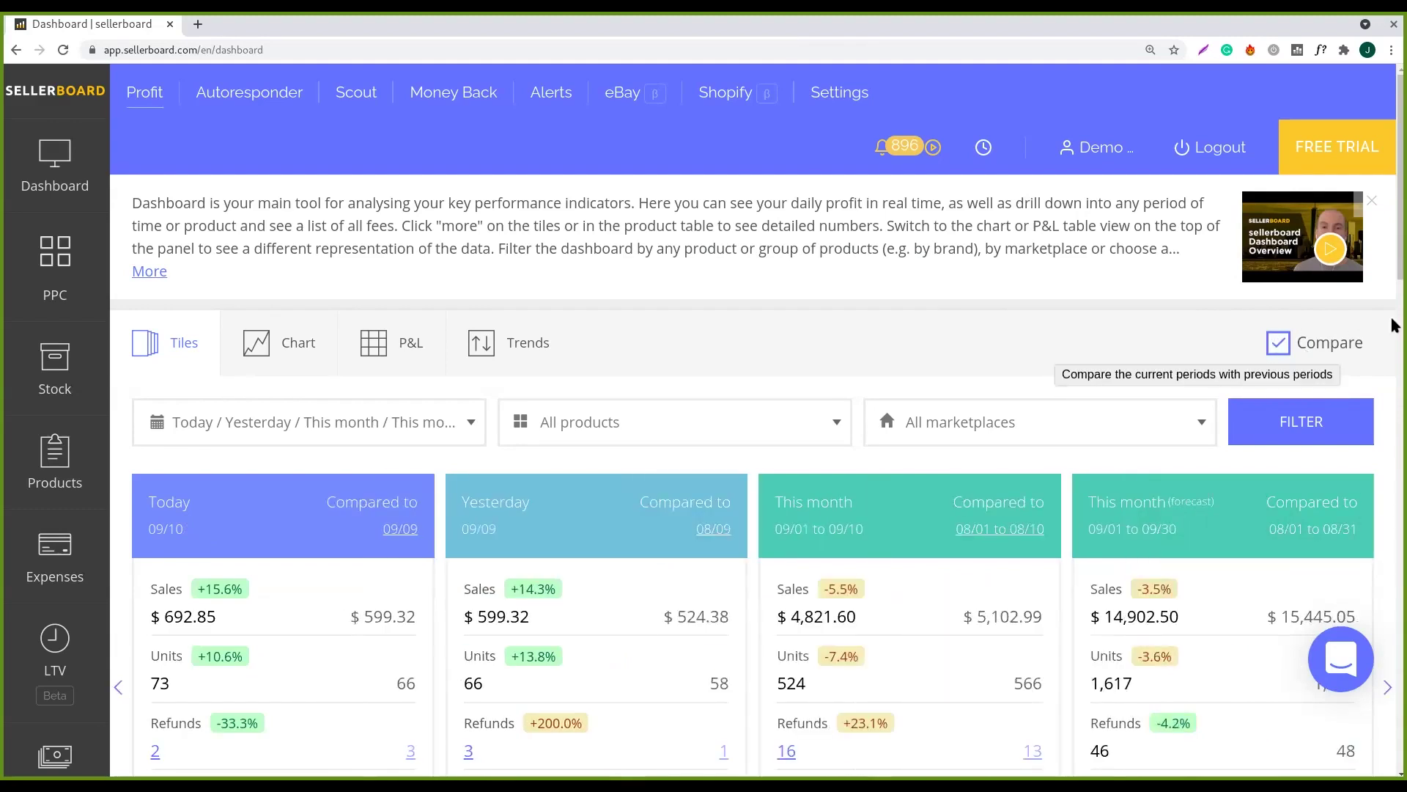
{"action": "scroll", "coordinate": [1392, 325], "scroll_direction": "down", "scroll_amount": 1}
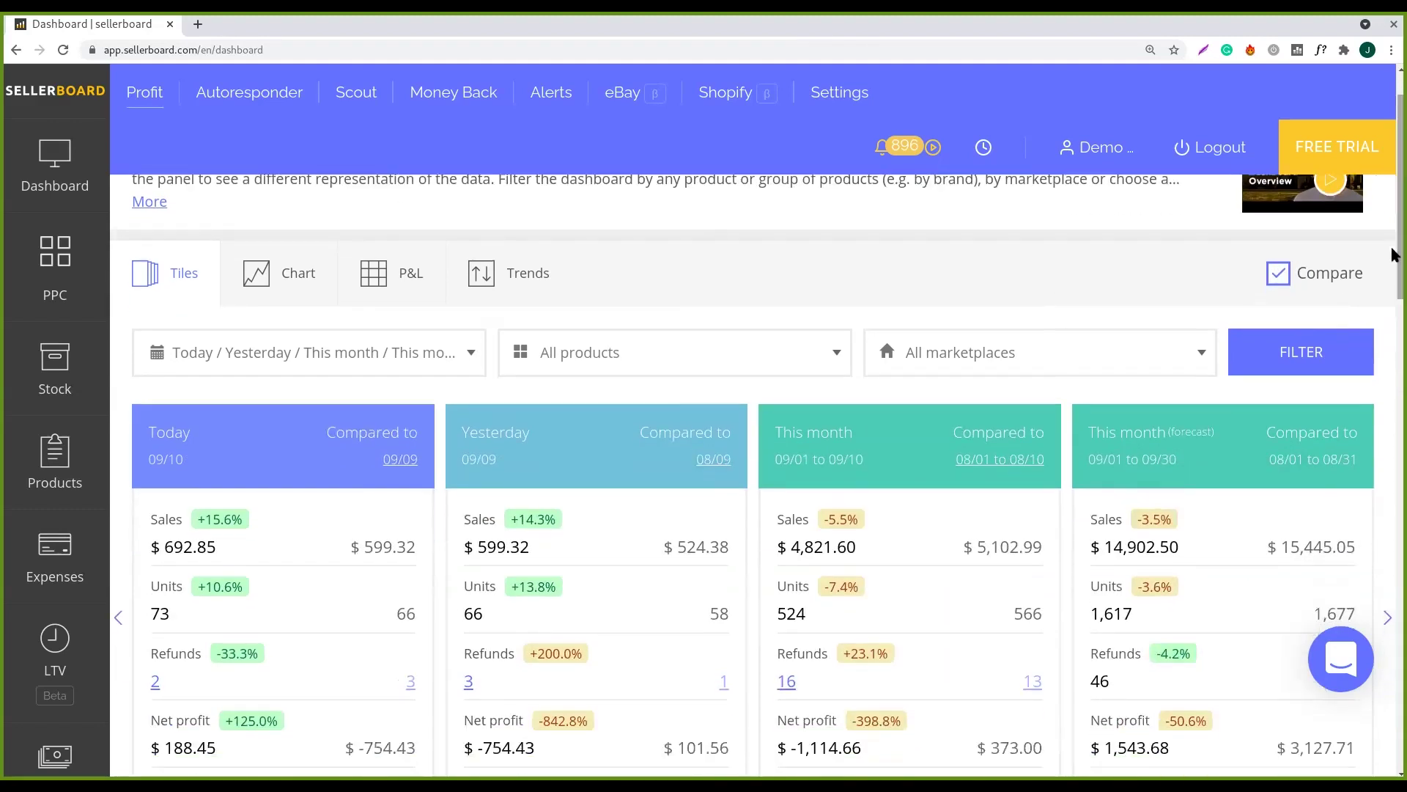
Untick Compare, then review and close the This month detailed breakdown
{"action": "left_click", "coordinate": [1307, 272]}
{"action": "scroll", "coordinate": [1392, 253], "scroll_direction": "down", "scroll_amount": 1}
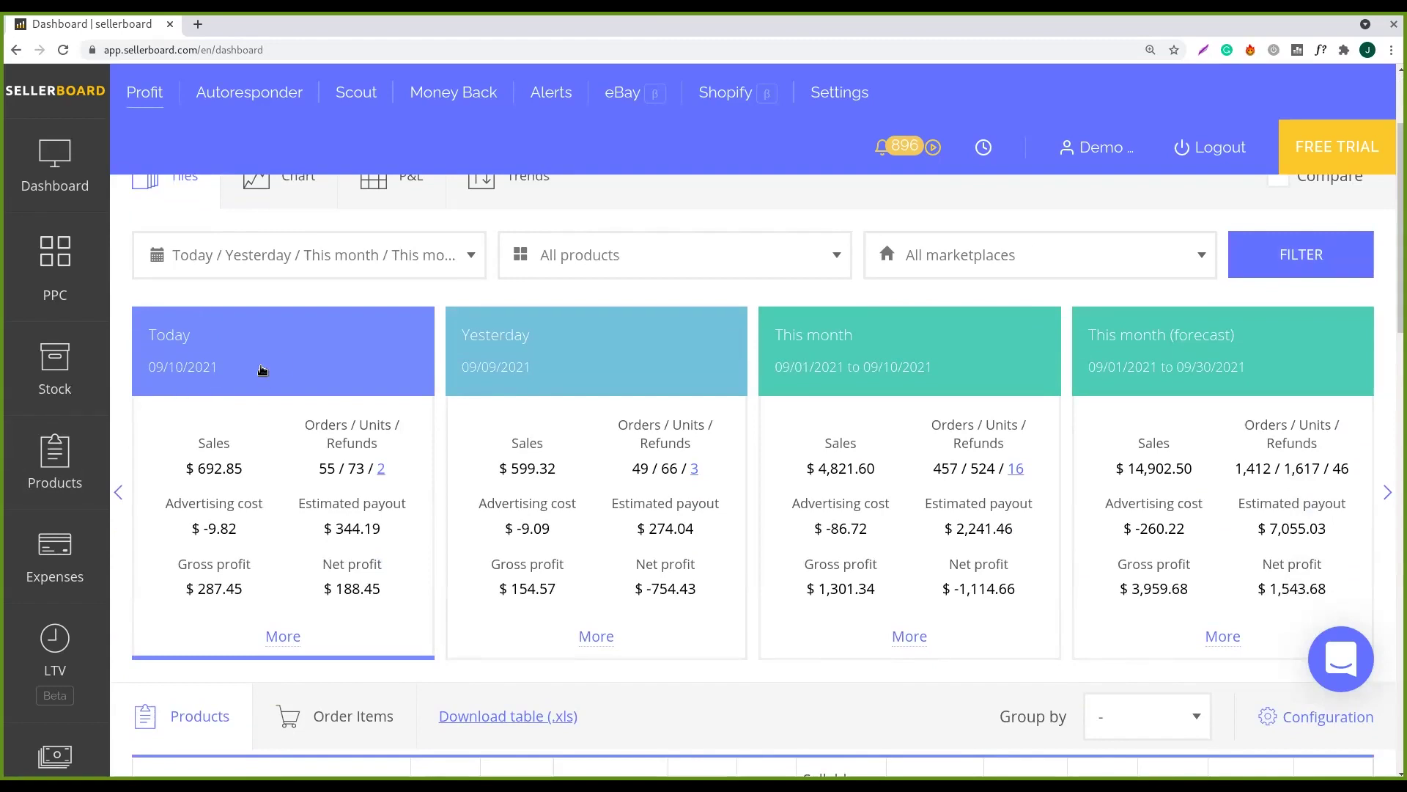
{"action": "left_click", "coordinate": [908, 636]}
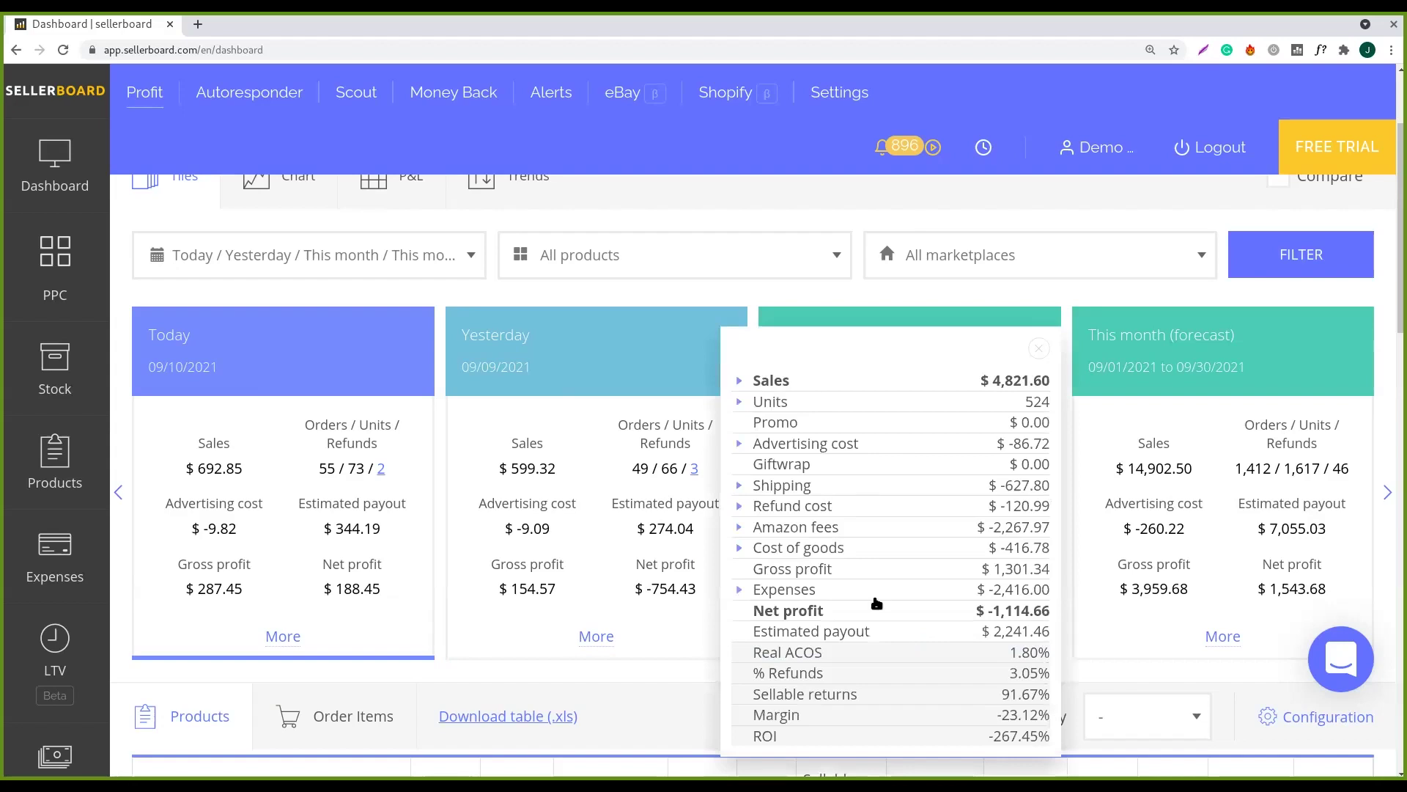
{"action": "mouse_move", "coordinate": [861, 738]}
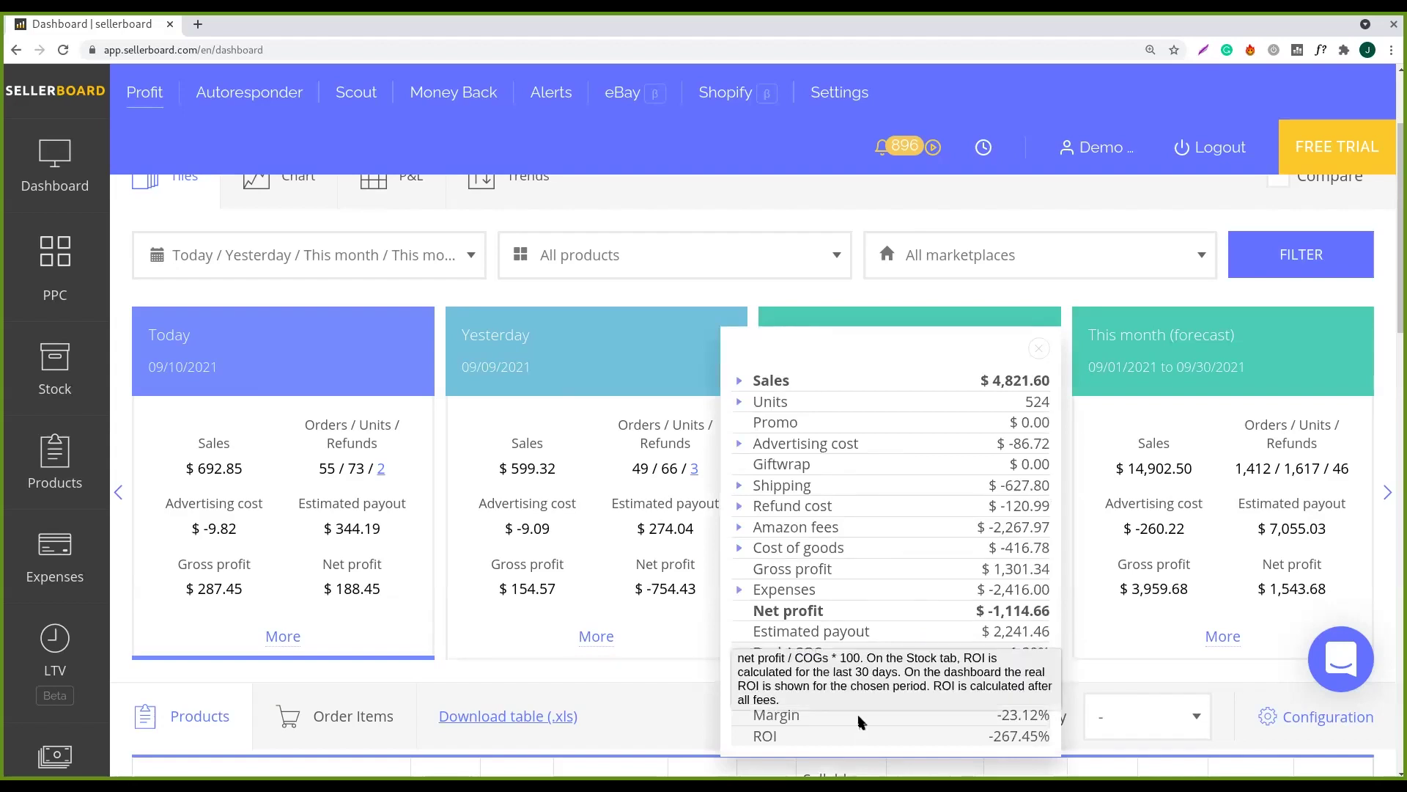
{"action": "left_click", "coordinate": [819, 293]}
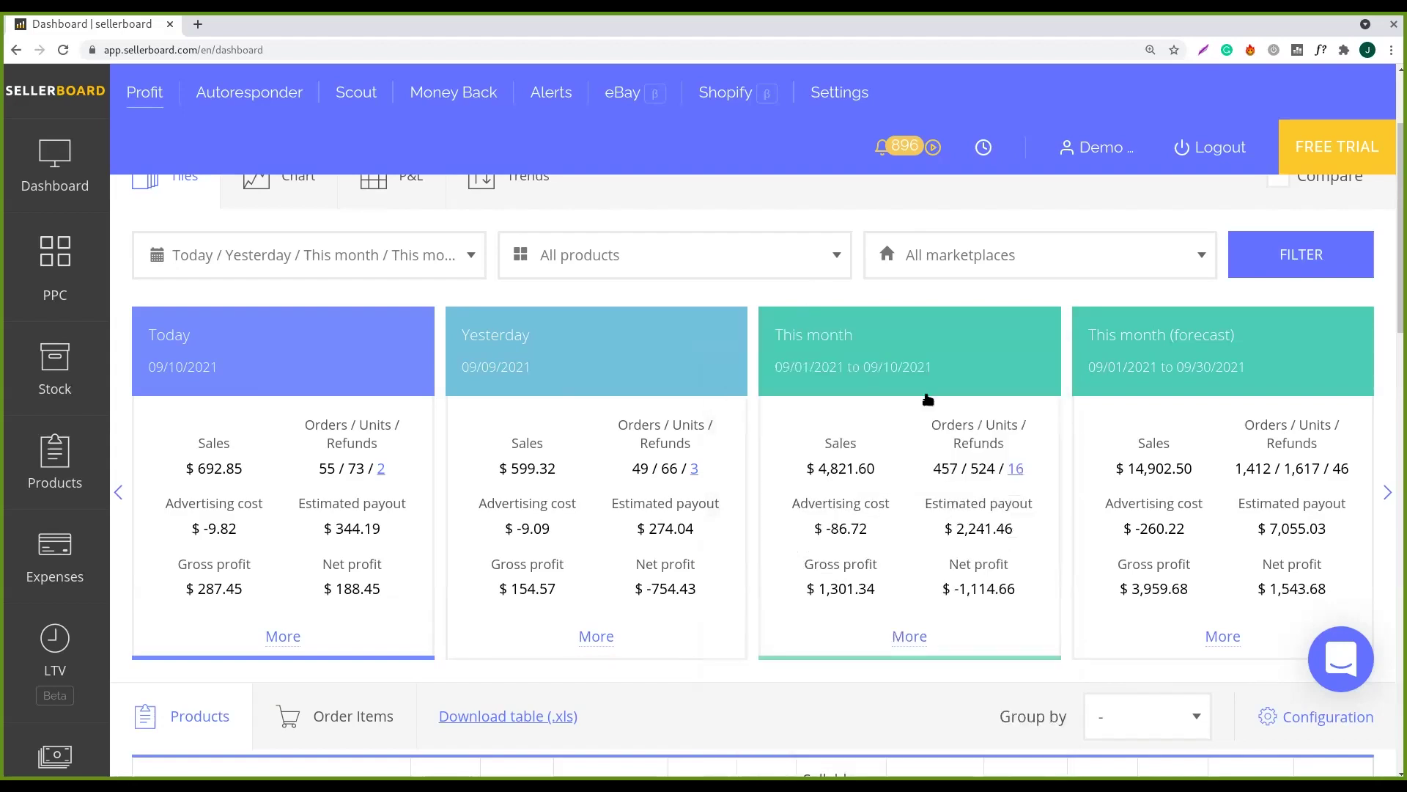
View This month's refund reasons with Unwanted Item expanded, then close the popup
{"action": "left_click", "coordinate": [1015, 468]}
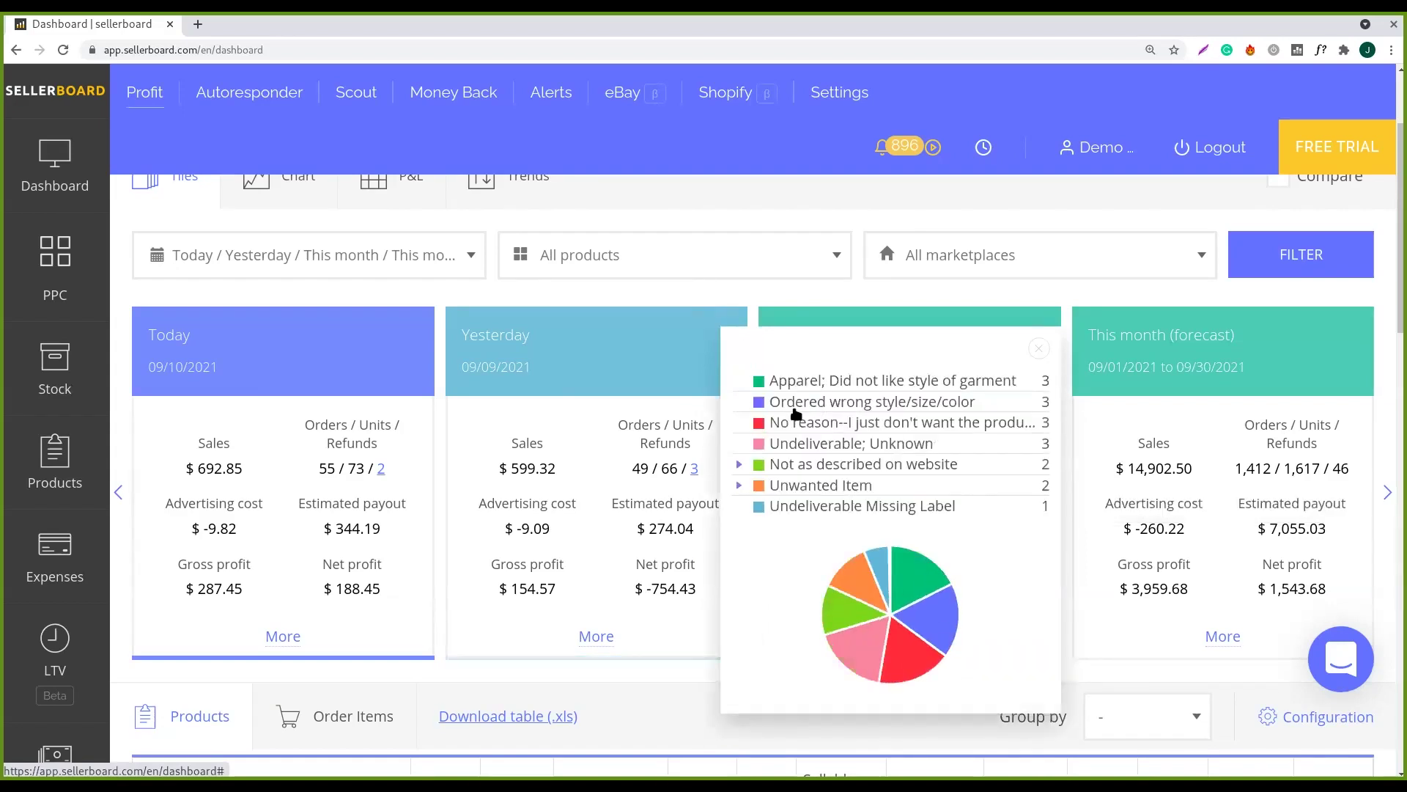
{"action": "left_click", "coordinate": [820, 485]}
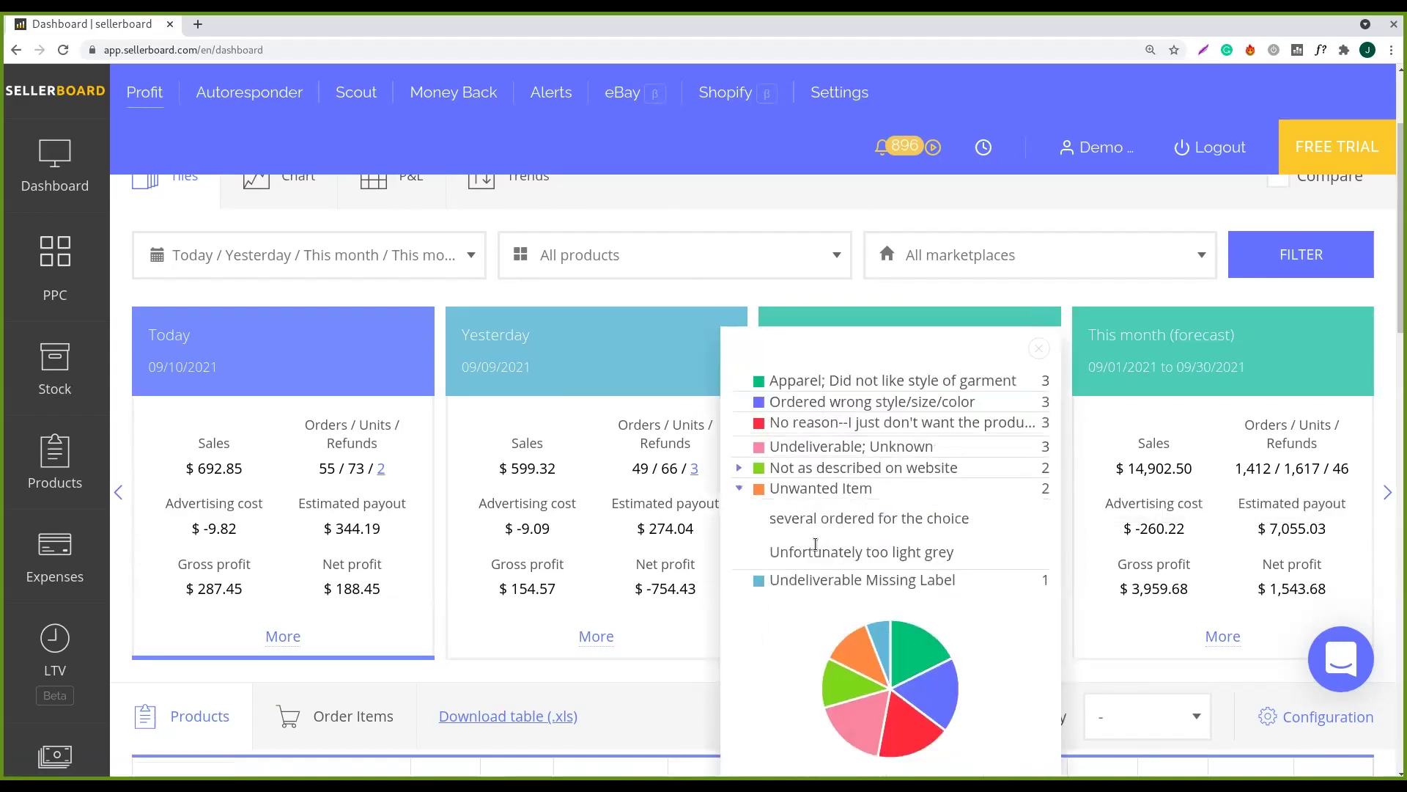
{"action": "left_click_drag", "start_coordinate": [790, 535], "coordinate": [1031, 535]}
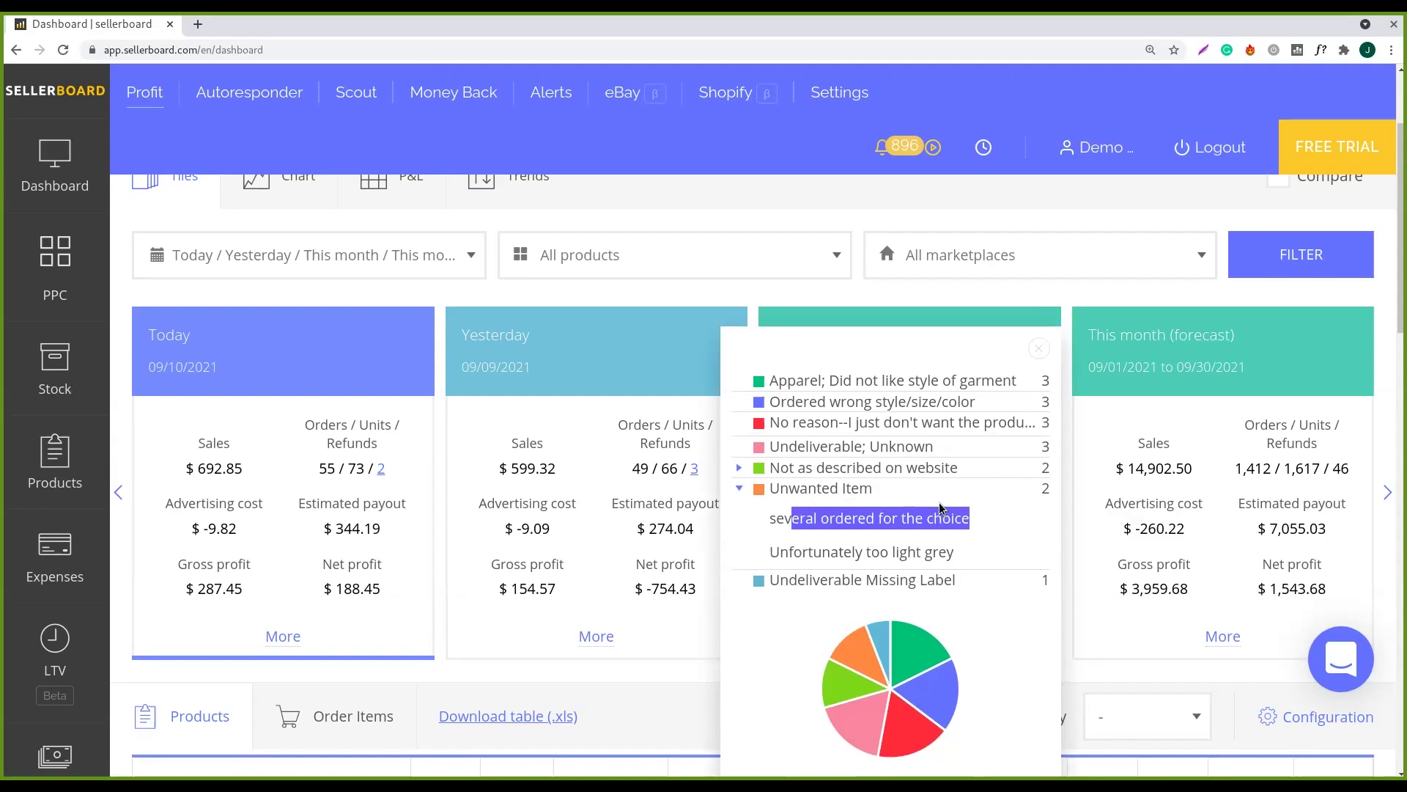
{"action": "left_click", "coordinate": [859, 293]}
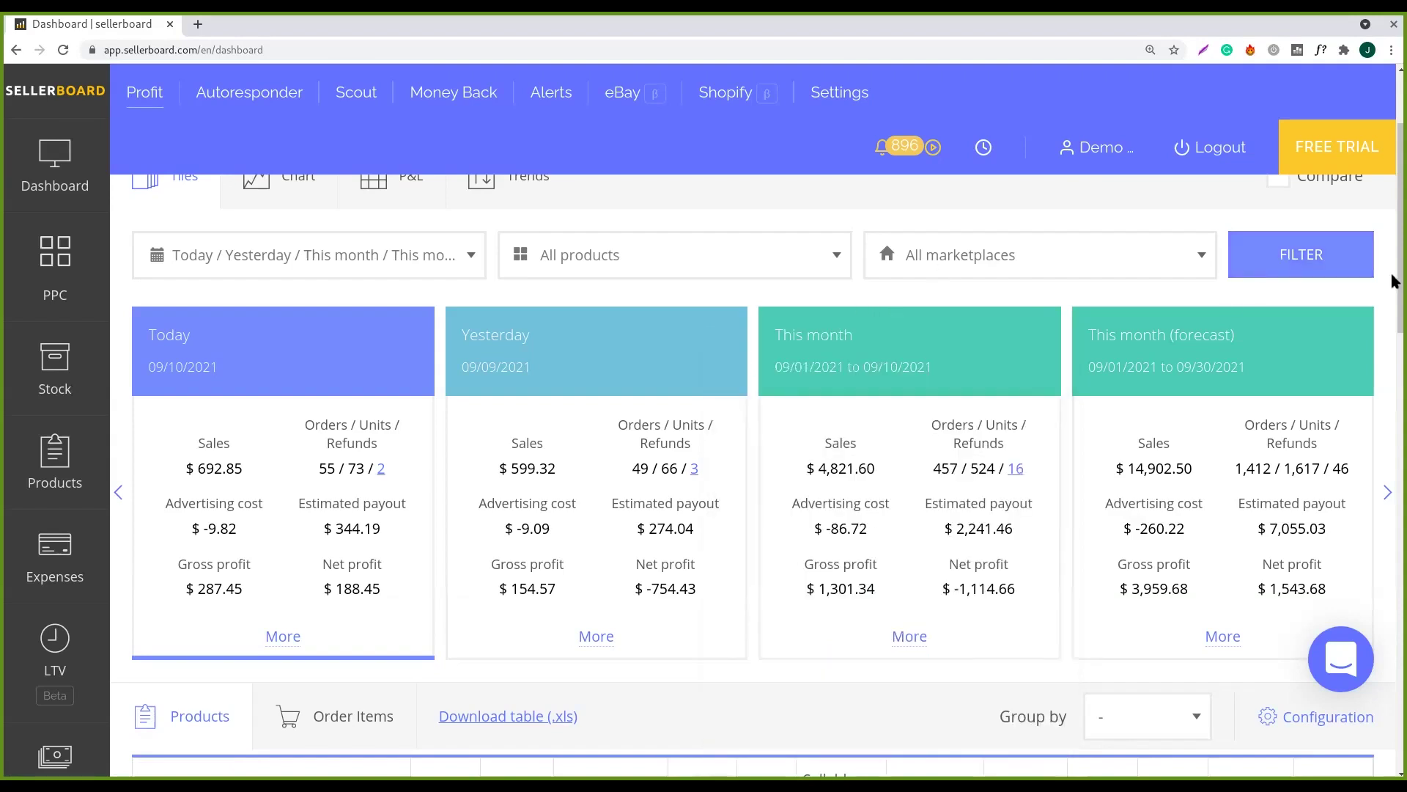
Re-enable Compare and review Today's breakdown: net profit $188.45 versus $-754.43
{"action": "scroll", "coordinate": [1394, 298], "scroll_direction": "up", "scroll_amount": 1}
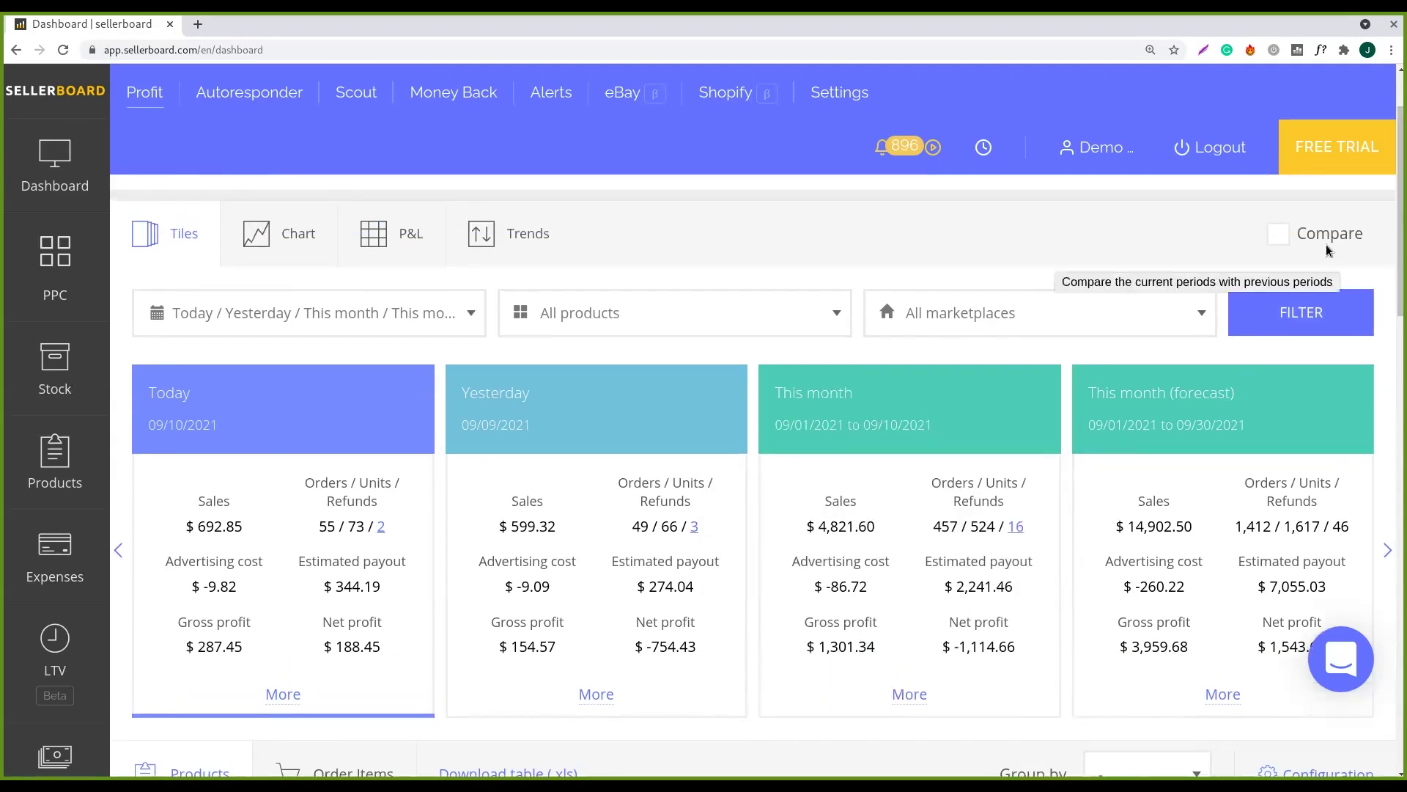
{"action": "left_click", "coordinate": [1298, 242]}
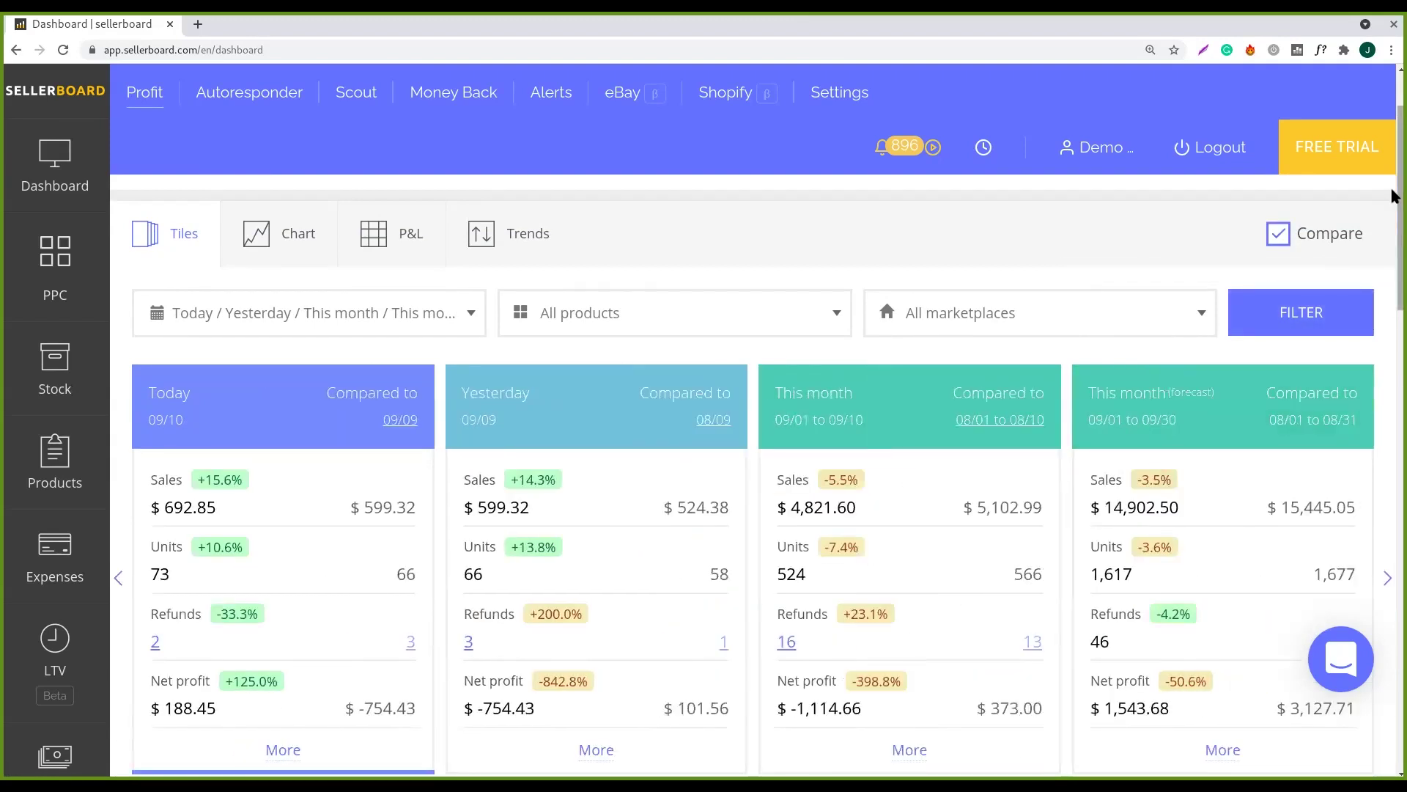
{"action": "scroll", "coordinate": [1395, 213], "scroll_direction": "down", "scroll_amount": 2}
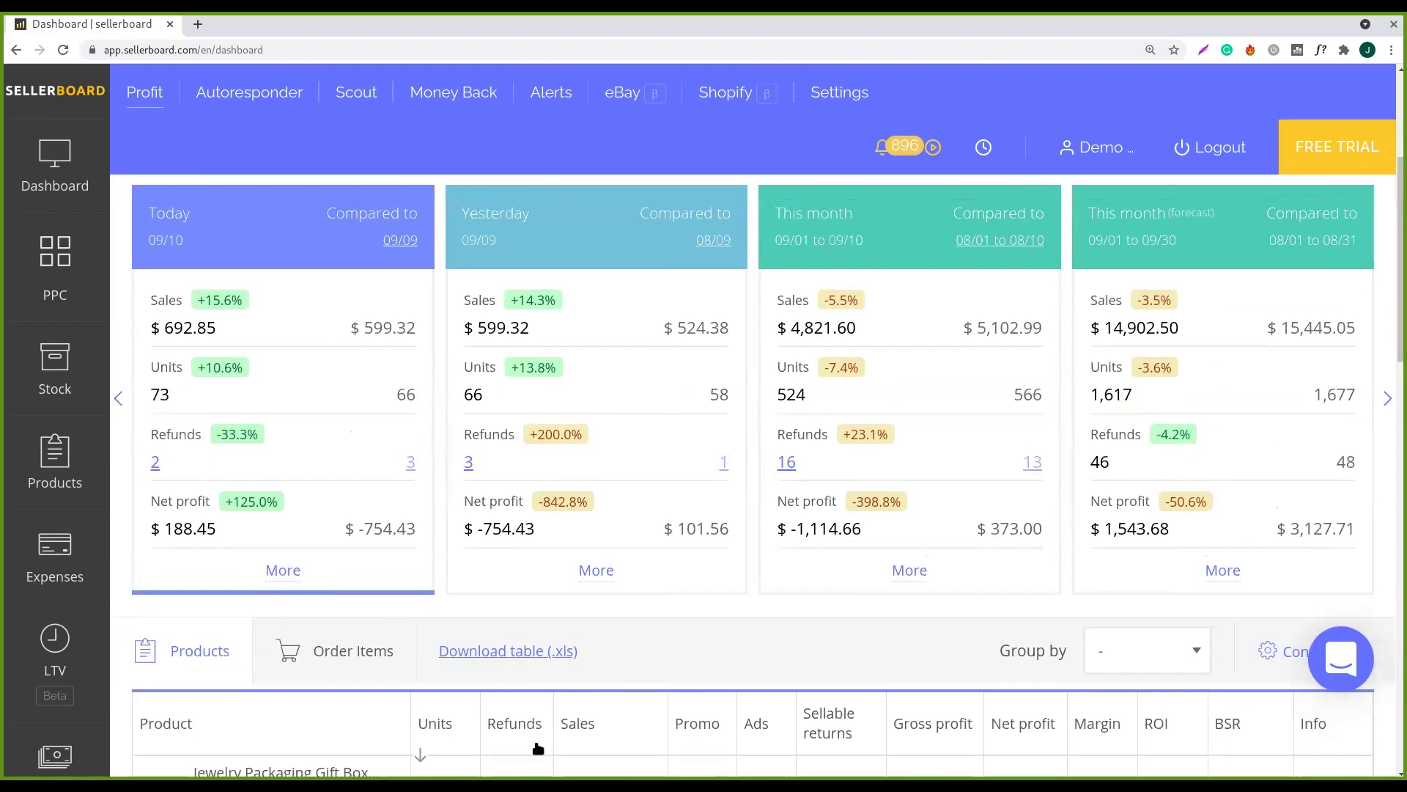
{"action": "left_click", "coordinate": [288, 579]}
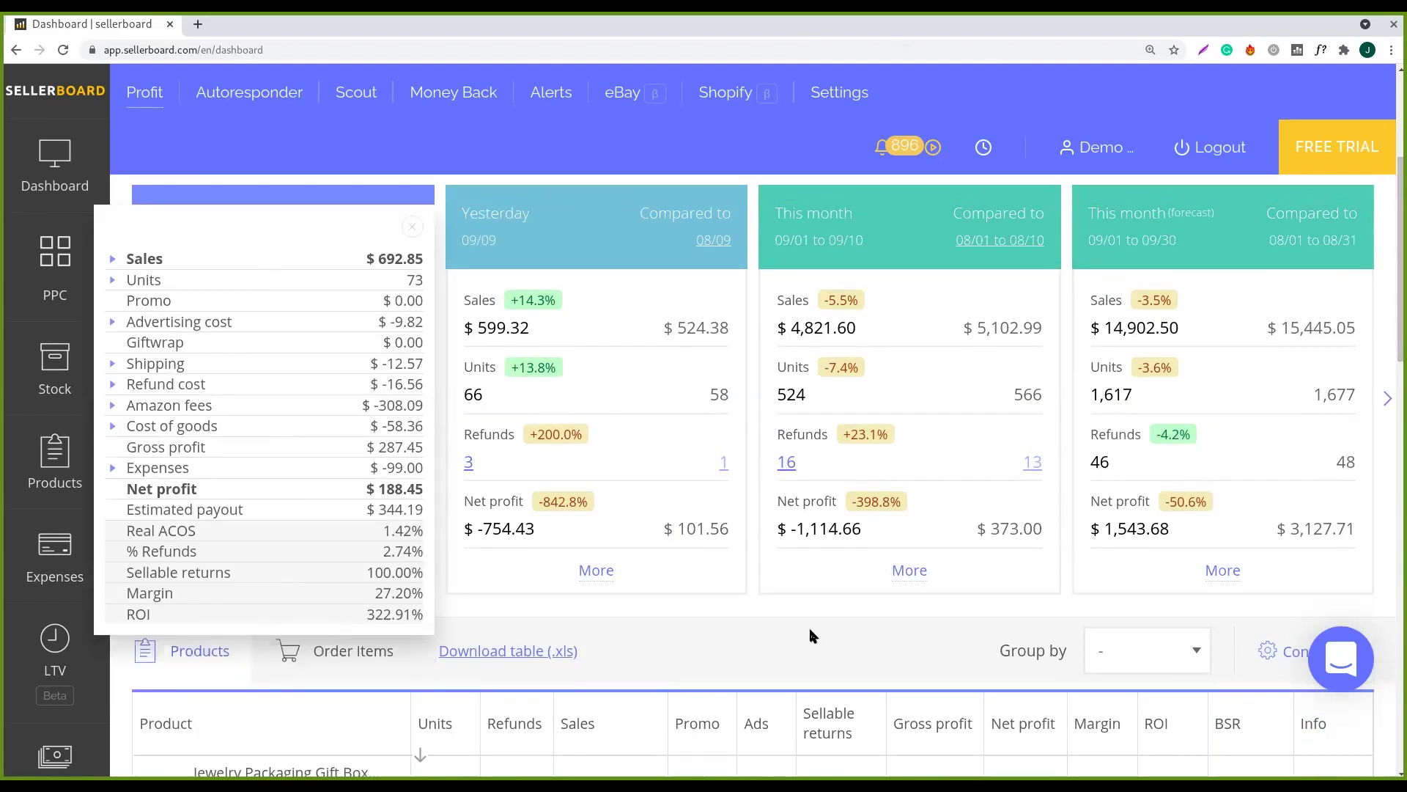
{"action": "left_click", "coordinate": [818, 649]}
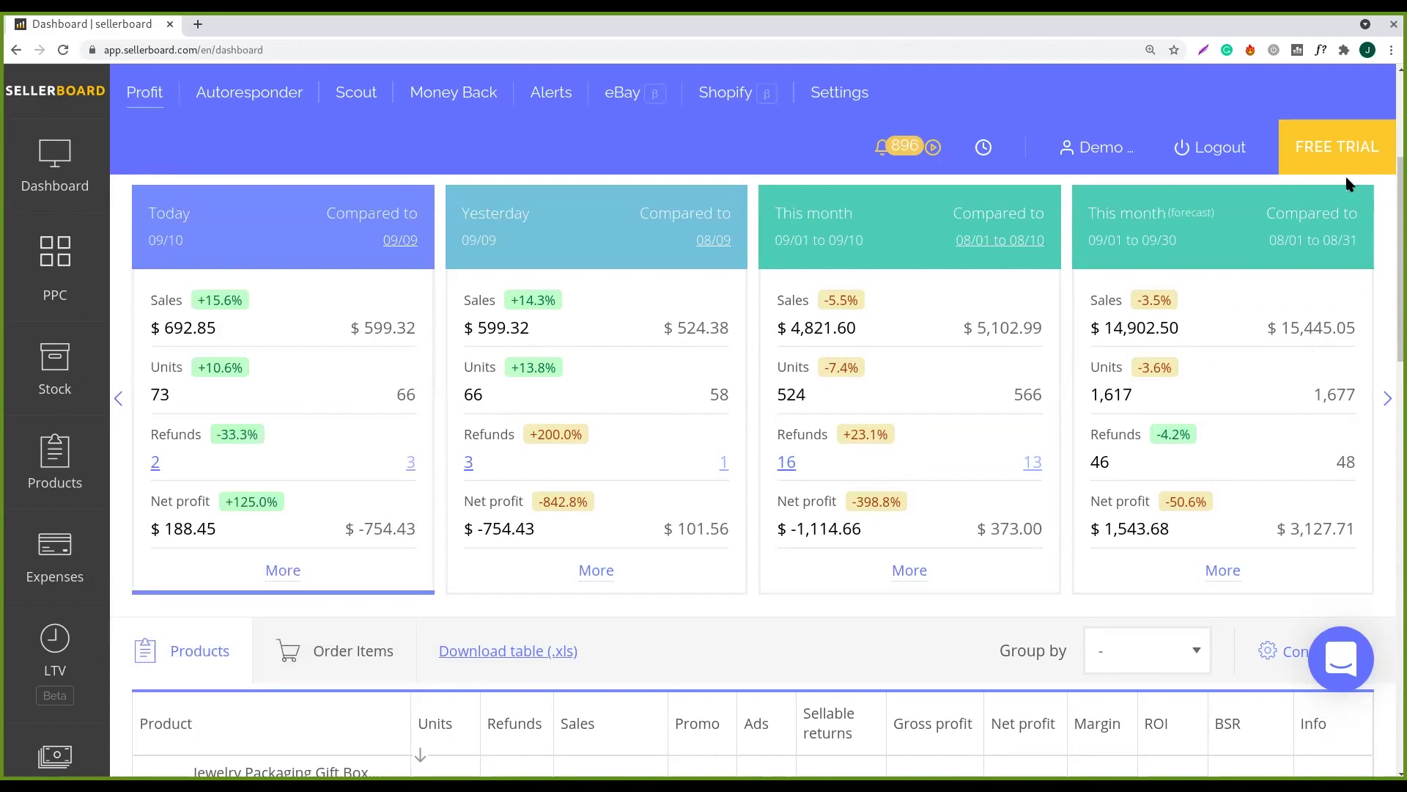
{"action": "scroll", "coordinate": [1349, 184], "scroll_direction": "up", "scroll_amount": 1}
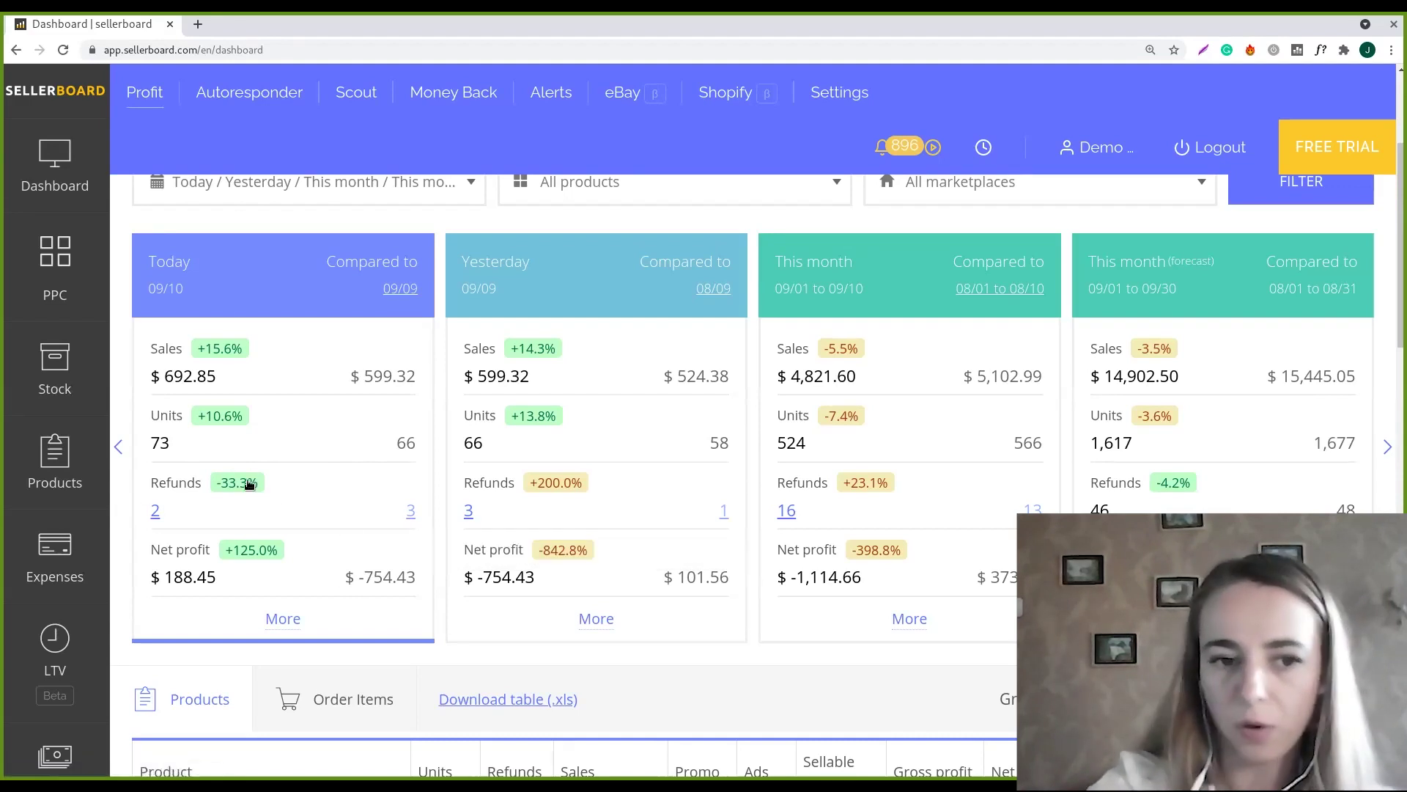
{"action": "mouse_move", "coordinate": [248, 491]}
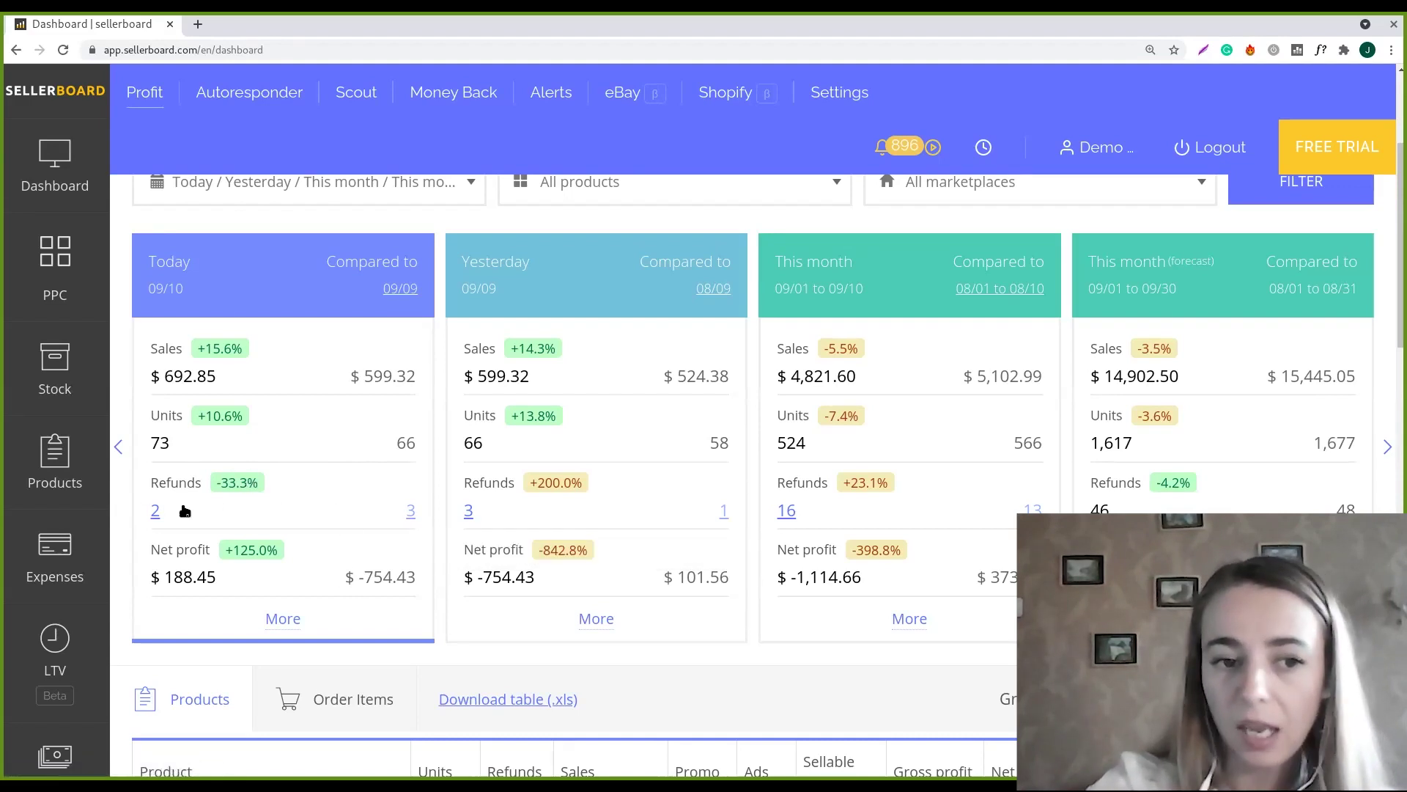
{"action": "left_click", "coordinate": [155, 513]}
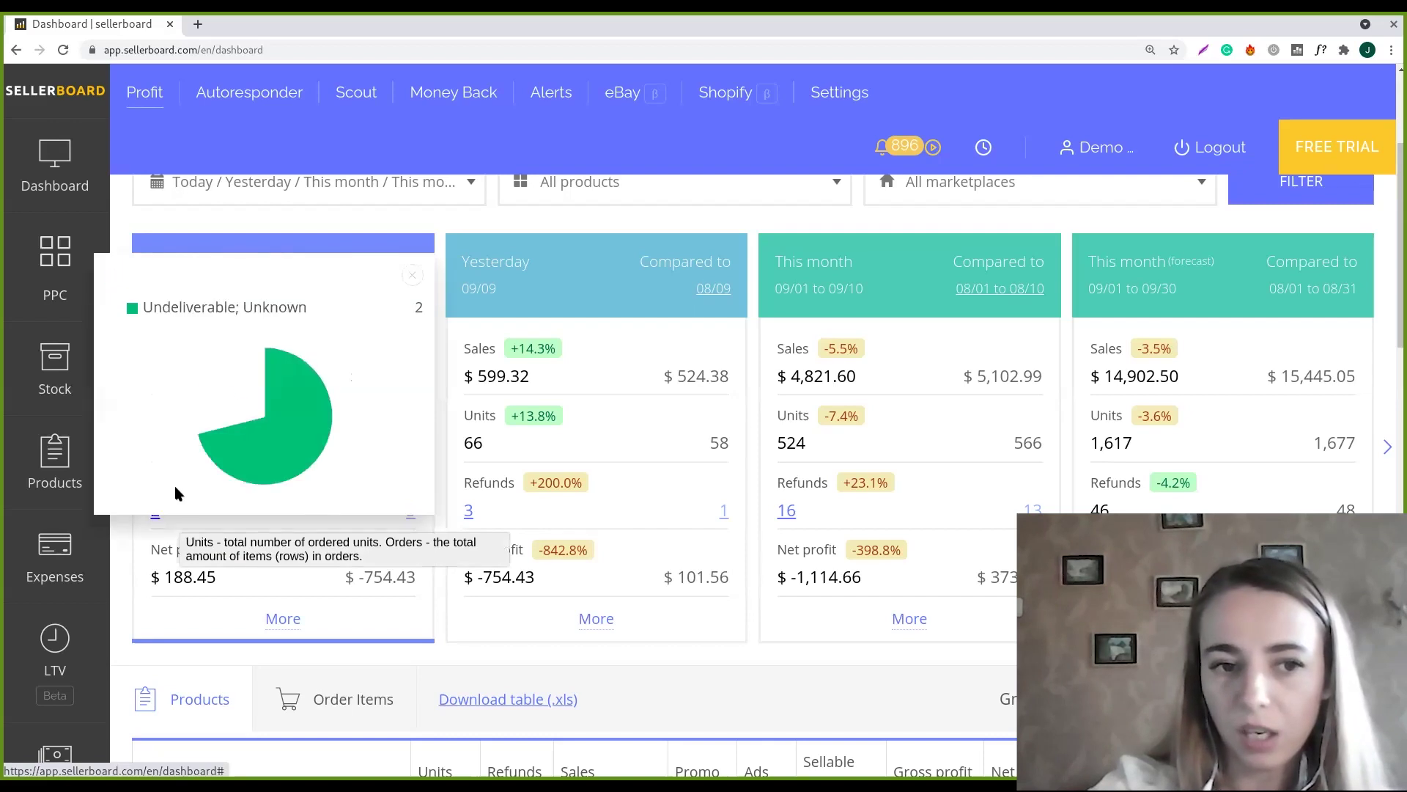
{"action": "left_click", "coordinate": [414, 276]}
{"action": "left_click", "coordinate": [411, 511]}
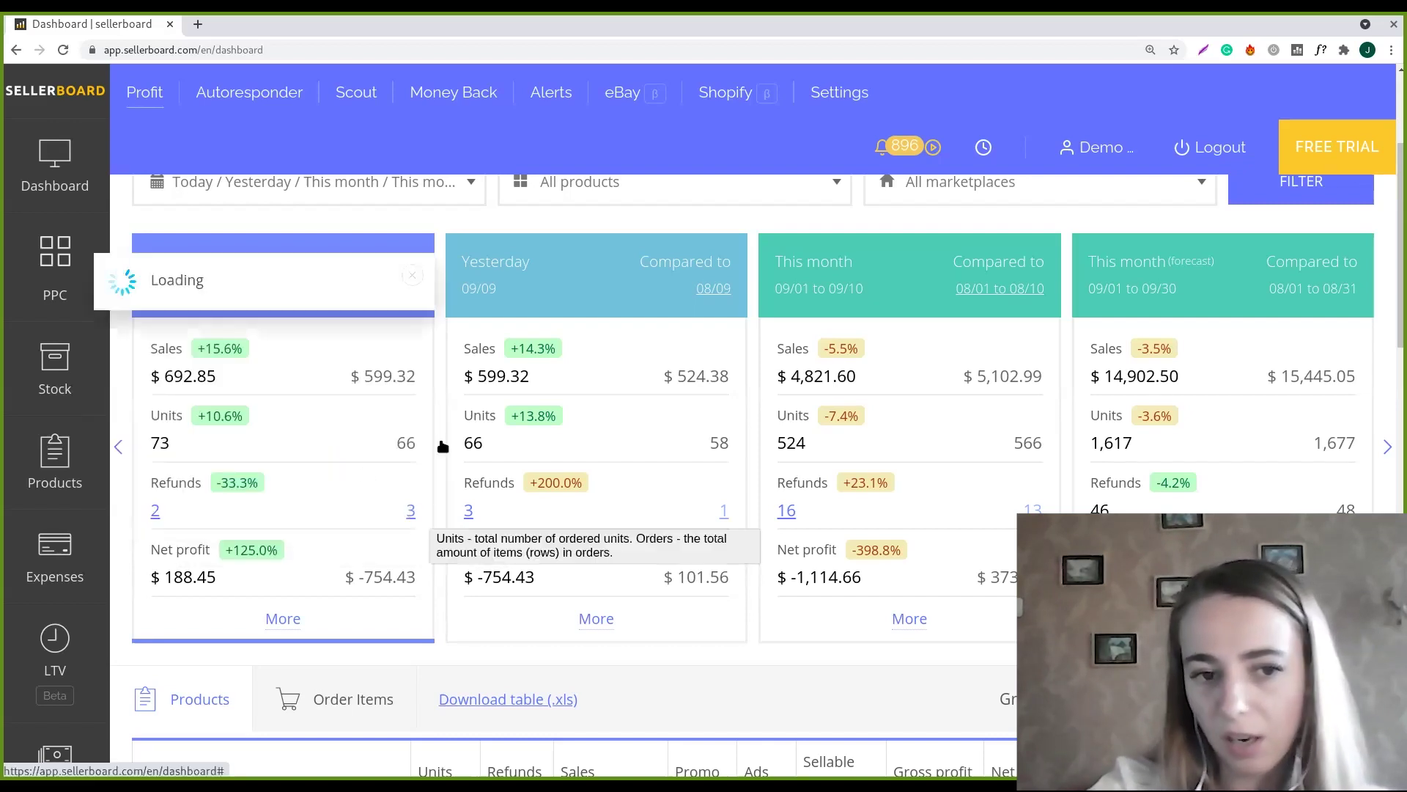
{"action": "left_click", "coordinate": [323, 307]}
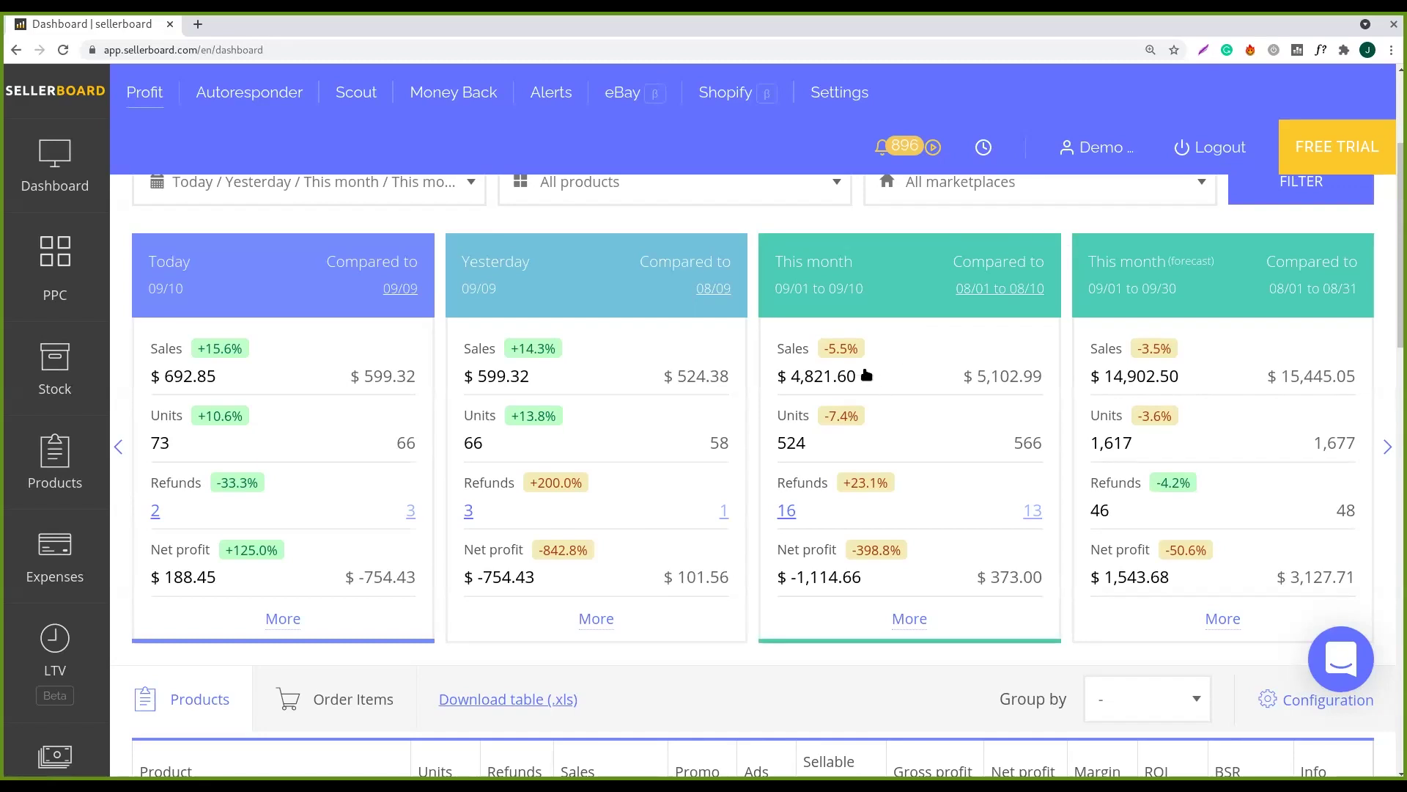
{"action": "scroll", "coordinate": [793, 376], "scroll_direction": "right", "scroll_amount": 2}
{"action": "left_click_drag", "start_coordinate": [794, 377], "coordinate": [843, 411]}
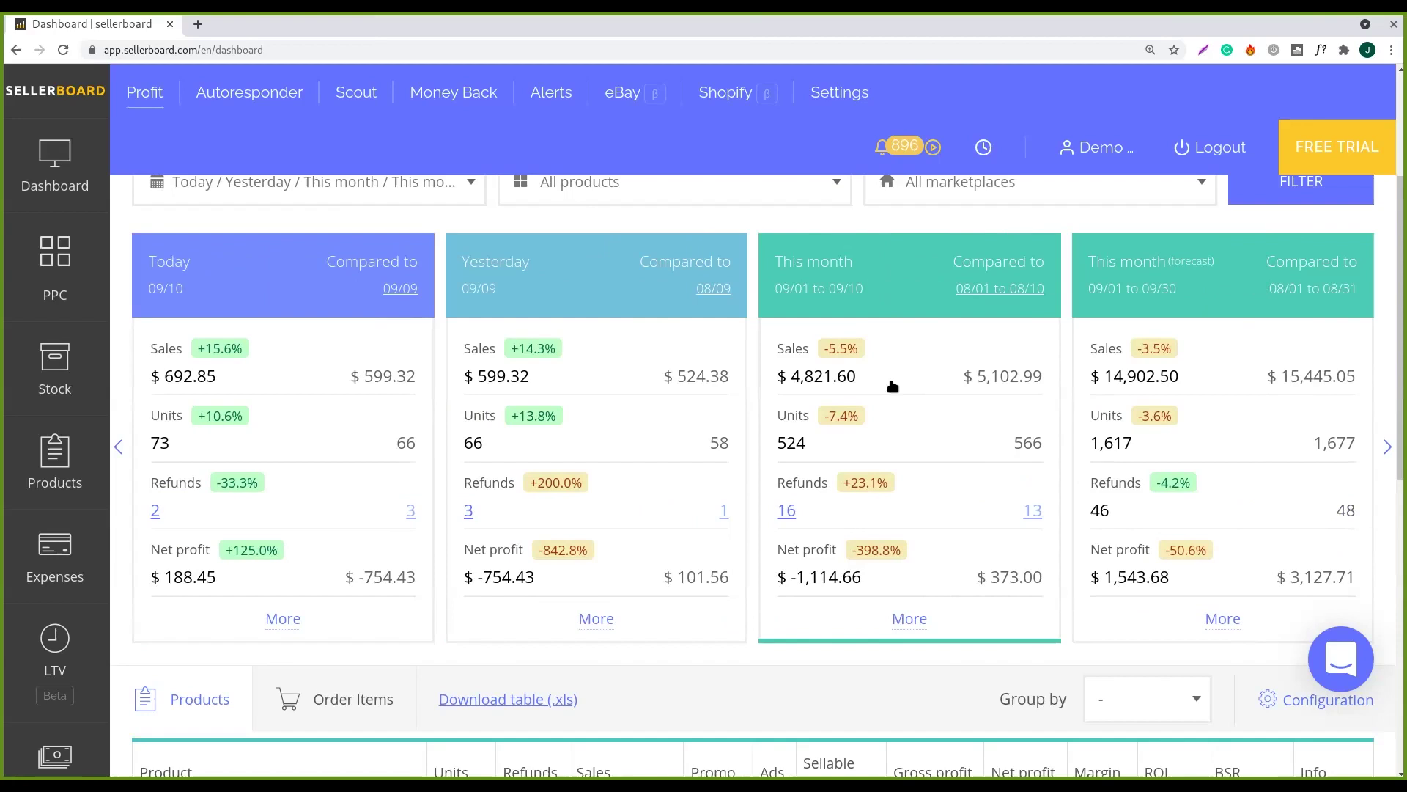
{"action": "mouse_move", "coordinate": [1012, 382]}
{"action": "mouse_move", "coordinate": [811, 371]}
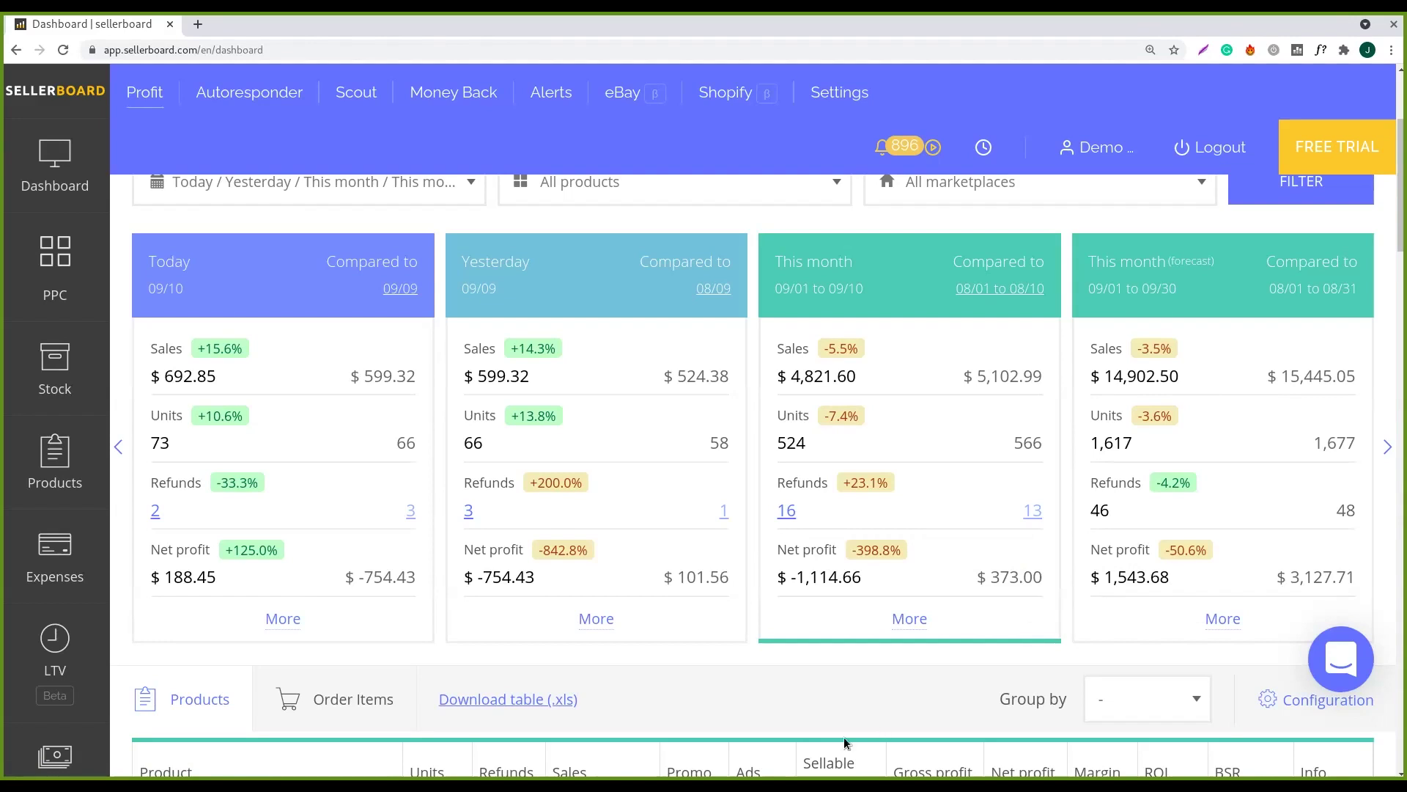
Reveal and select the Last month tile, comparing 08/01–08/31 against 07/01–07/31
{"action": "left_click", "coordinate": [1386, 447]}
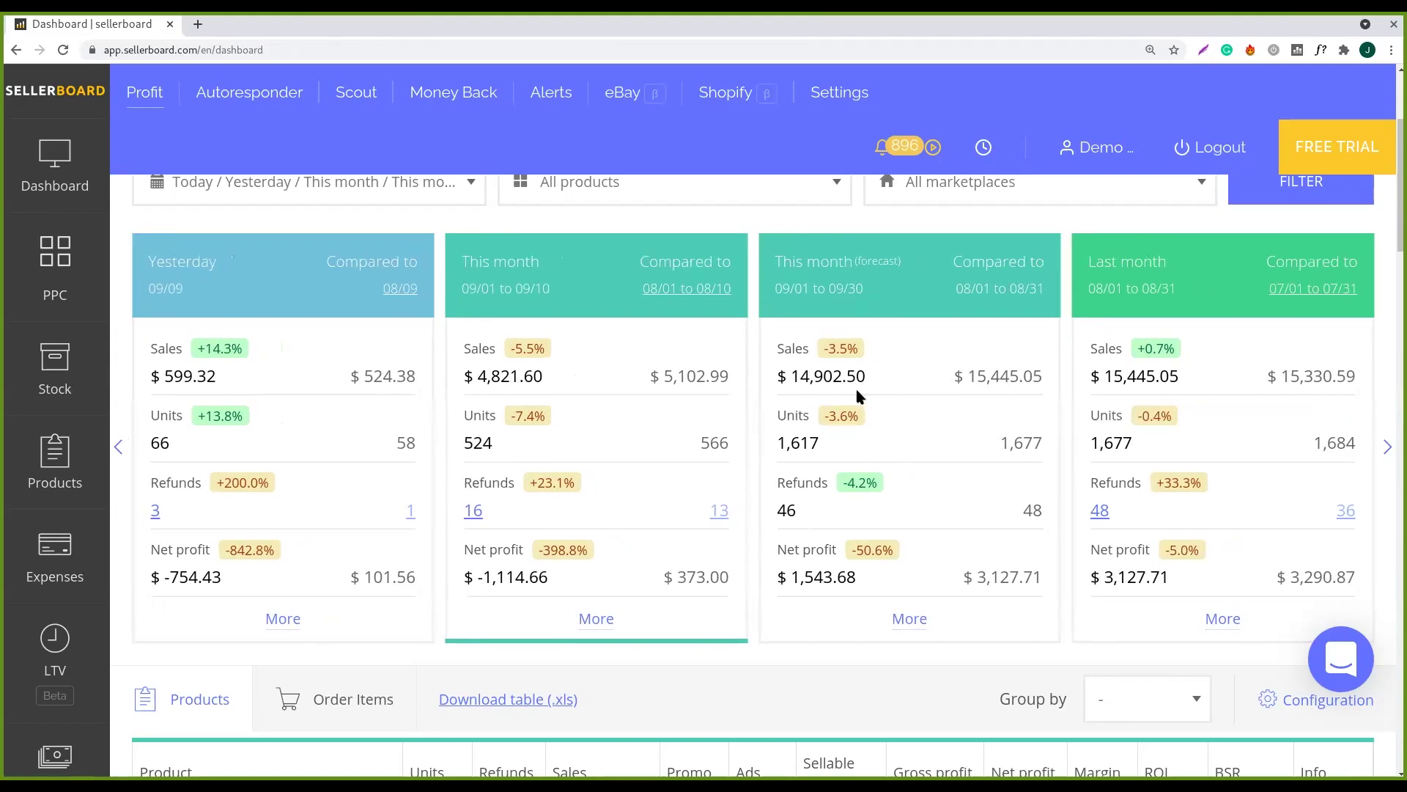
{"action": "mouse_move", "coordinate": [852, 375]}
{"action": "left_click", "coordinate": [1285, 543]}
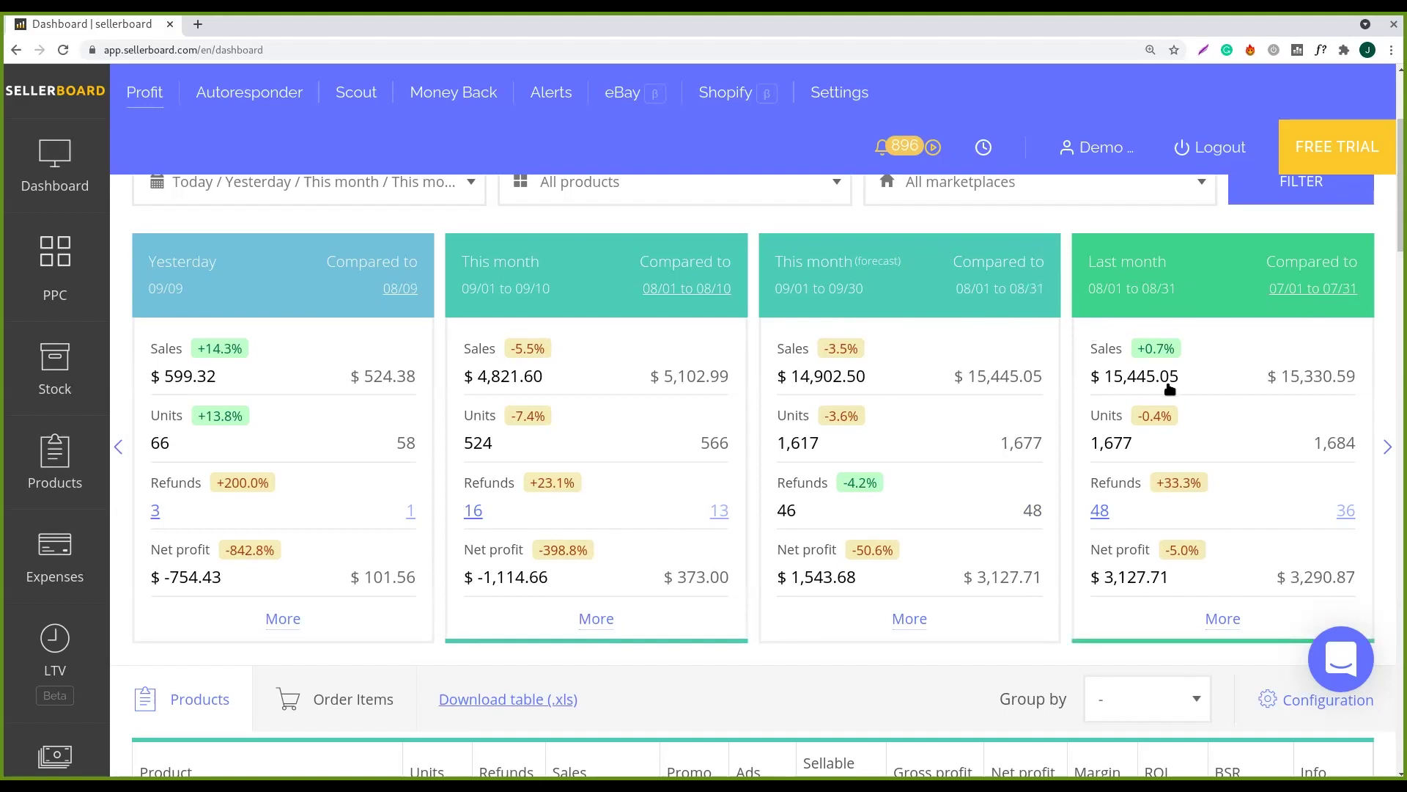
{"action": "mouse_move", "coordinate": [1127, 376]}
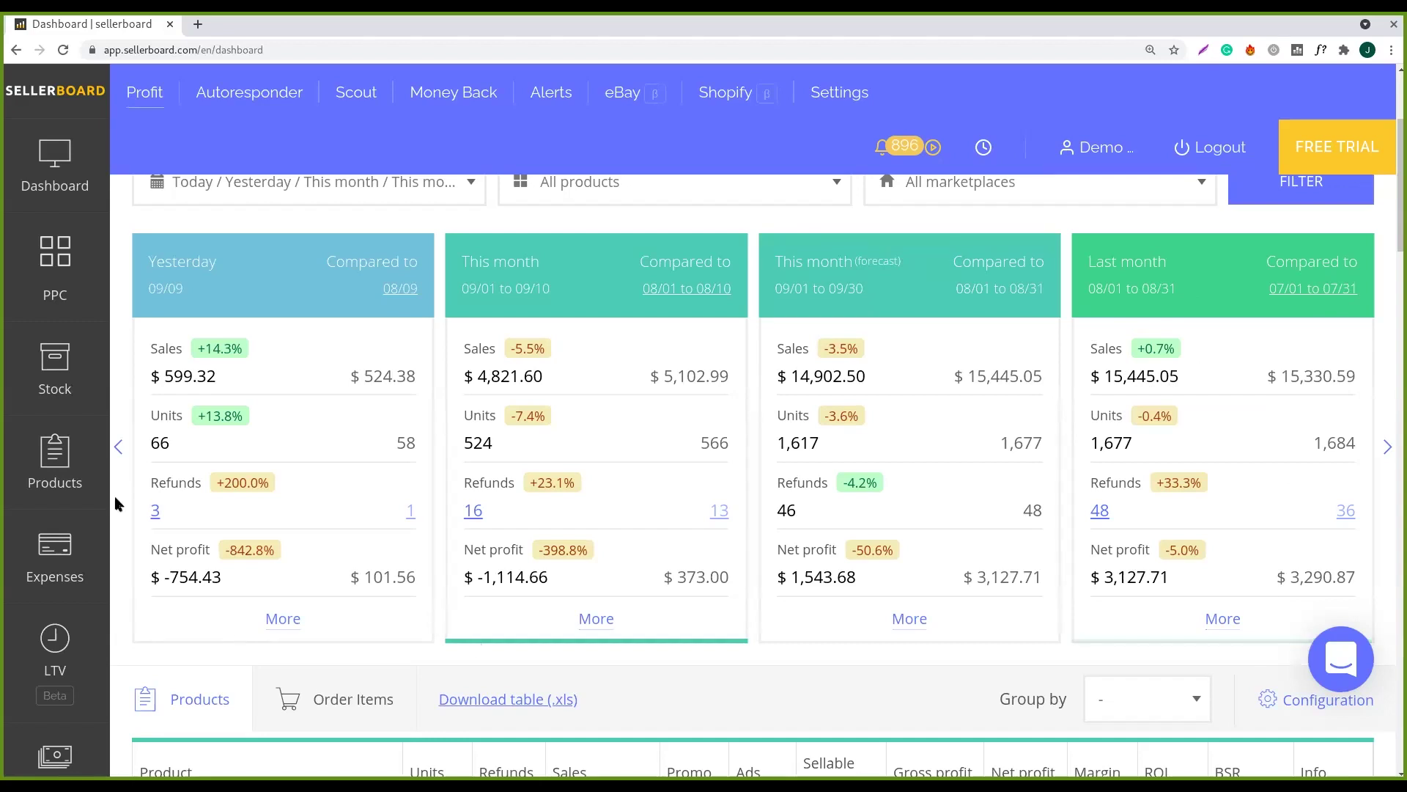
Scroll the tiles back to Today and check the Yesterday, This month and Today comparison dates unchanged
{"action": "left_click", "coordinate": [118, 446]}
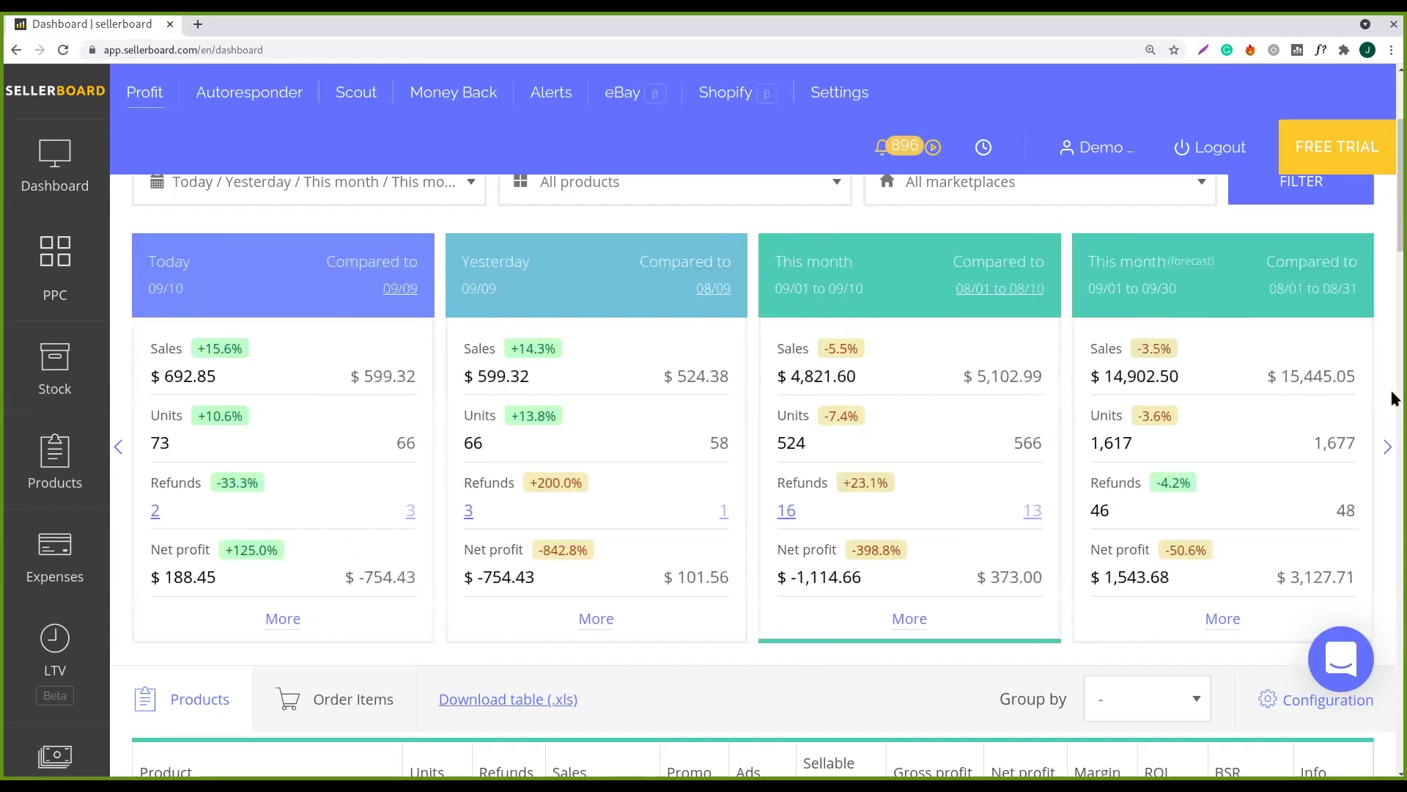
{"action": "left_click_drag", "start_coordinate": [1396, 173], "coordinate": [1395, 150]}
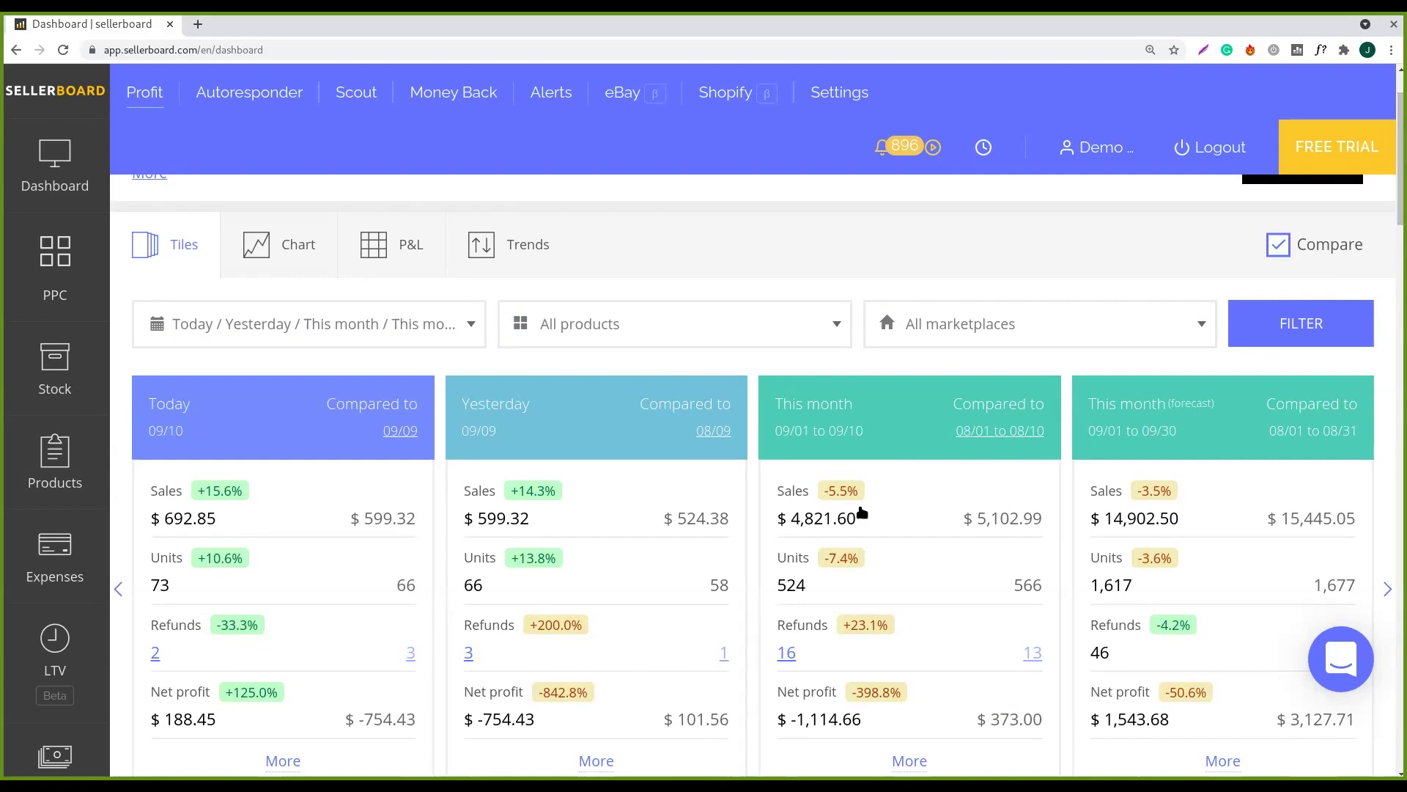
{"action": "left_click", "coordinate": [710, 437]}
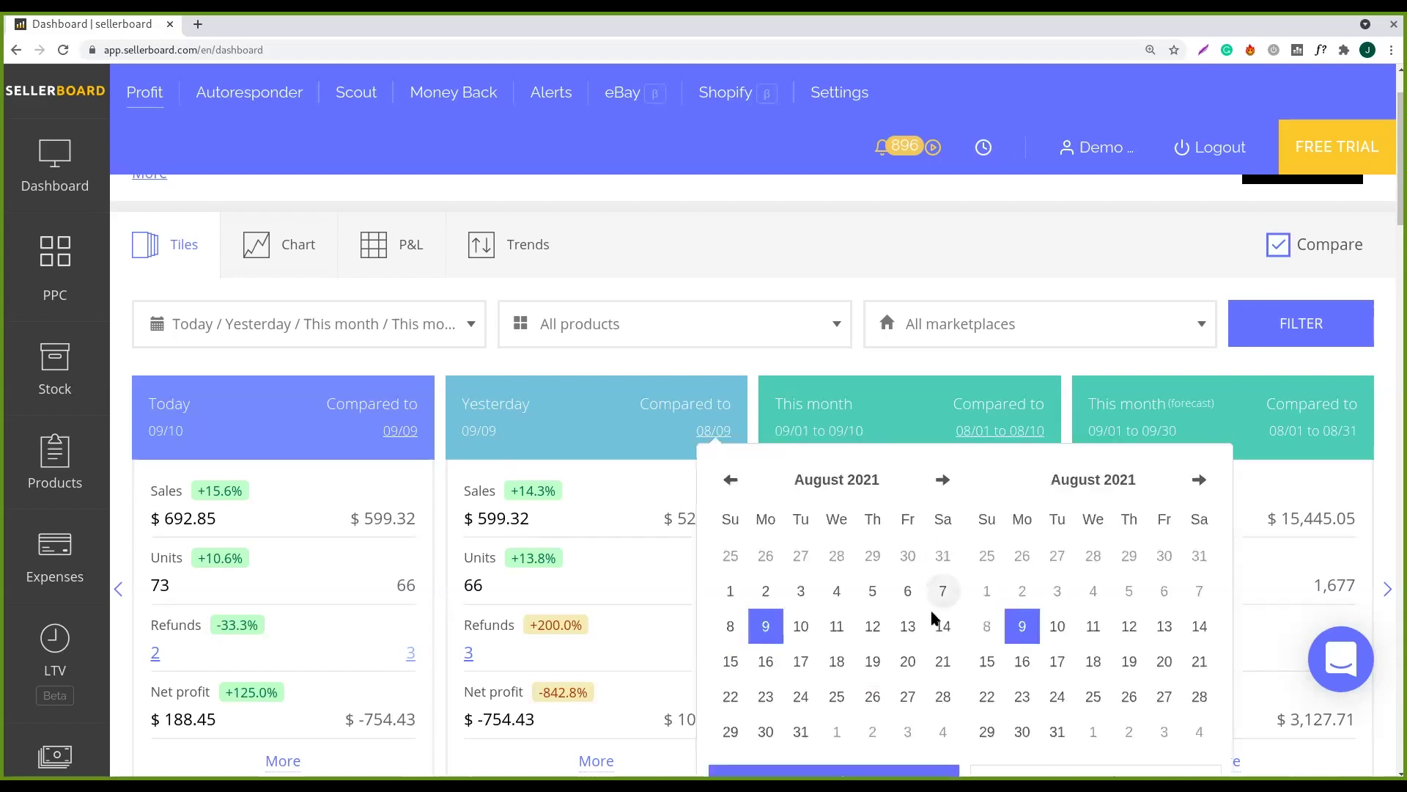
{"action": "left_click", "coordinate": [988, 438]}
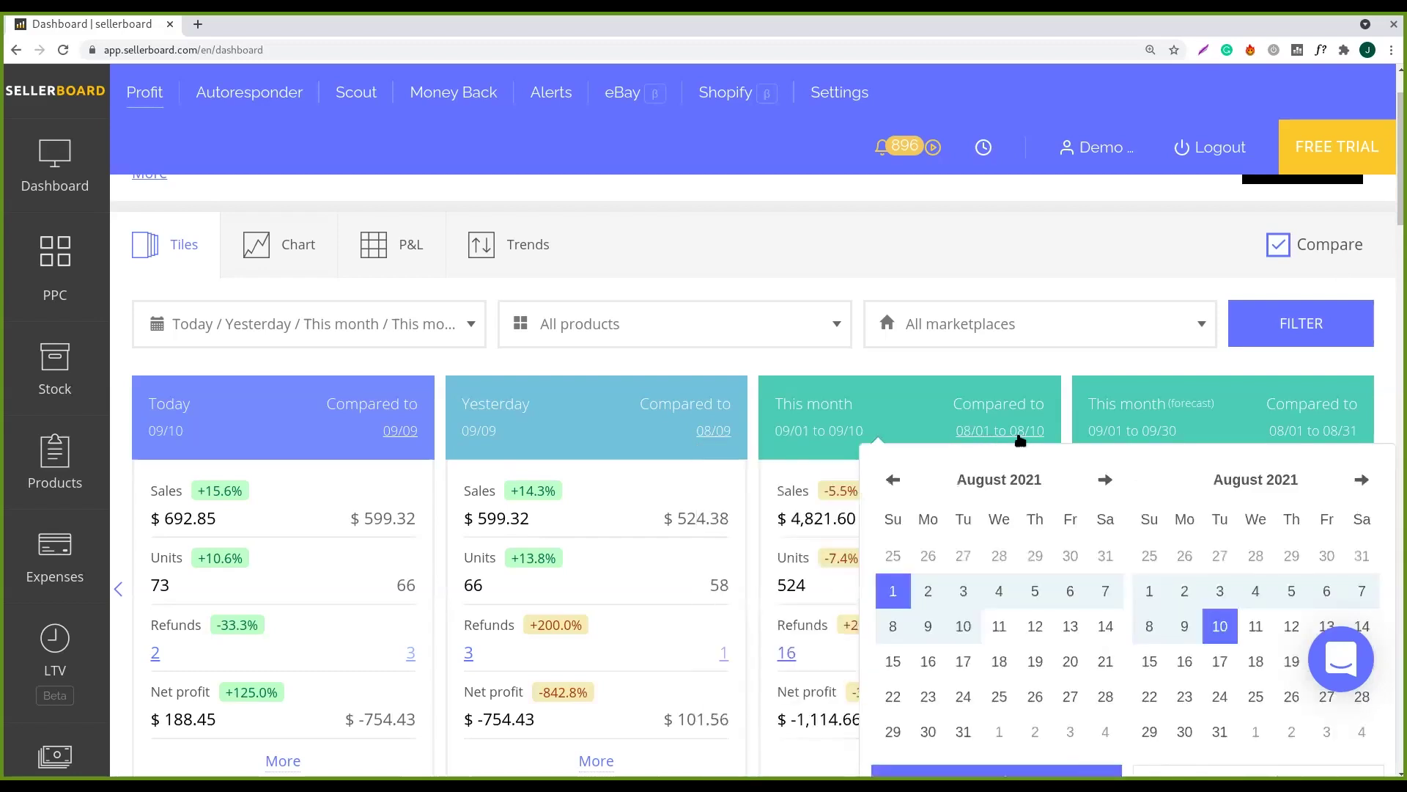
{"action": "left_click", "coordinate": [1325, 438]}
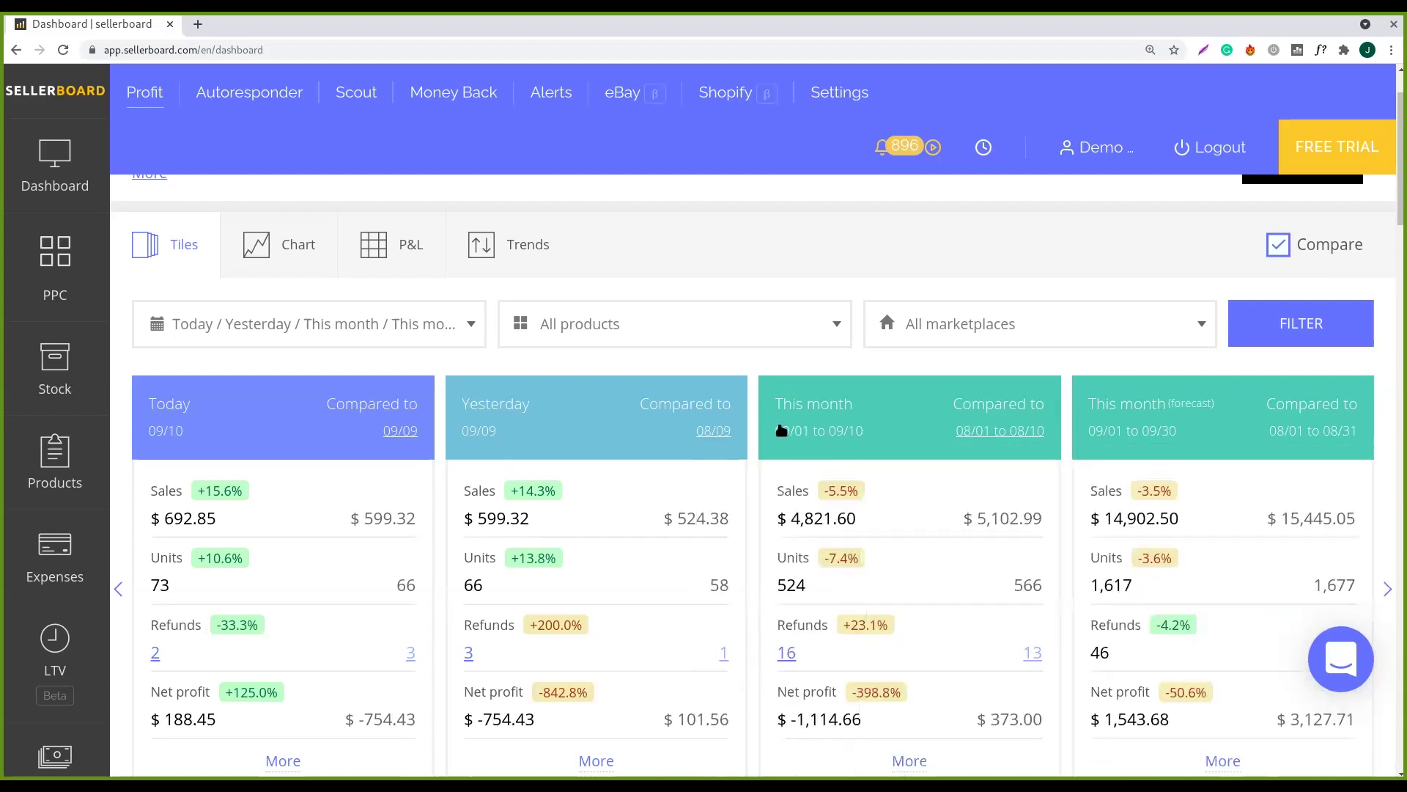
{"action": "left_click", "coordinate": [400, 431]}
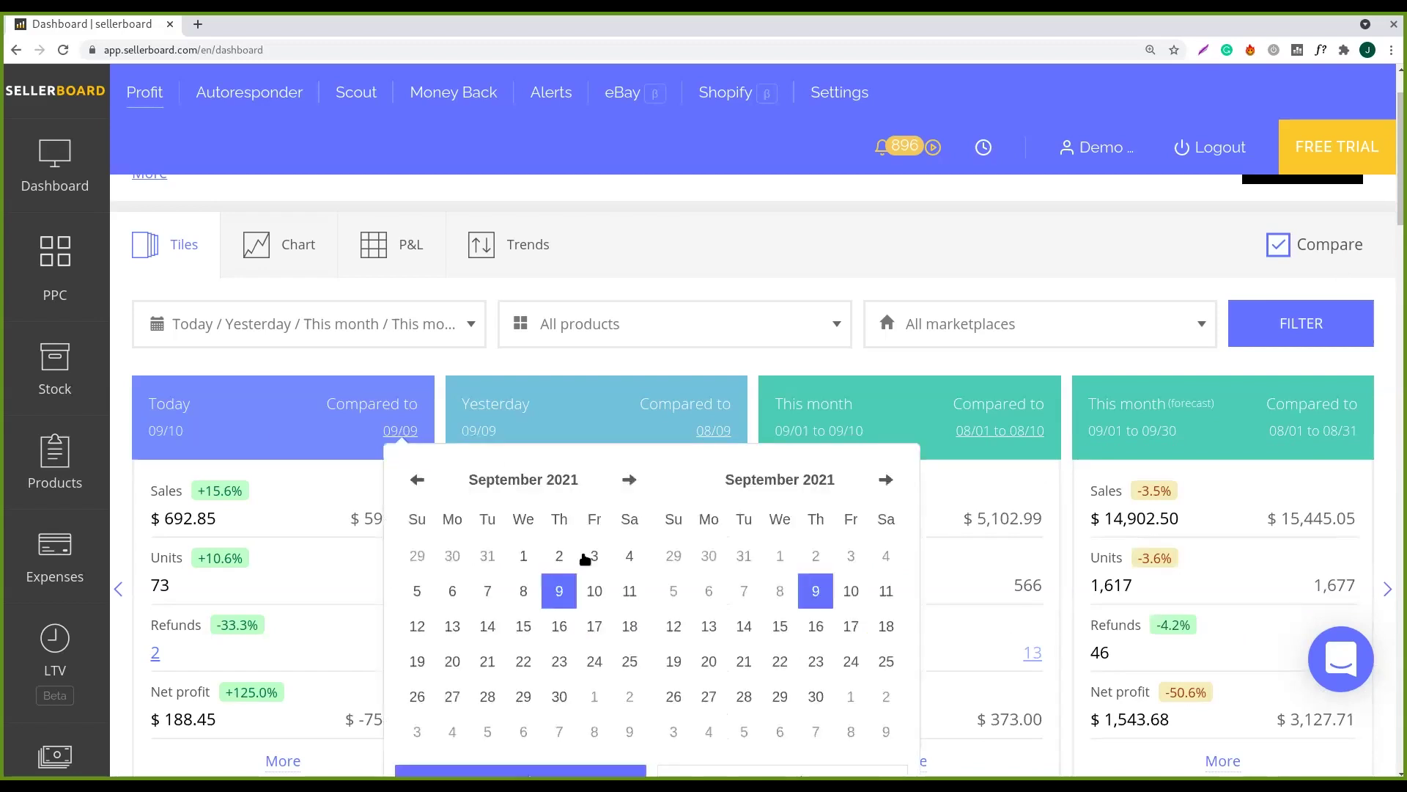
{"action": "left_click", "coordinate": [826, 263]}
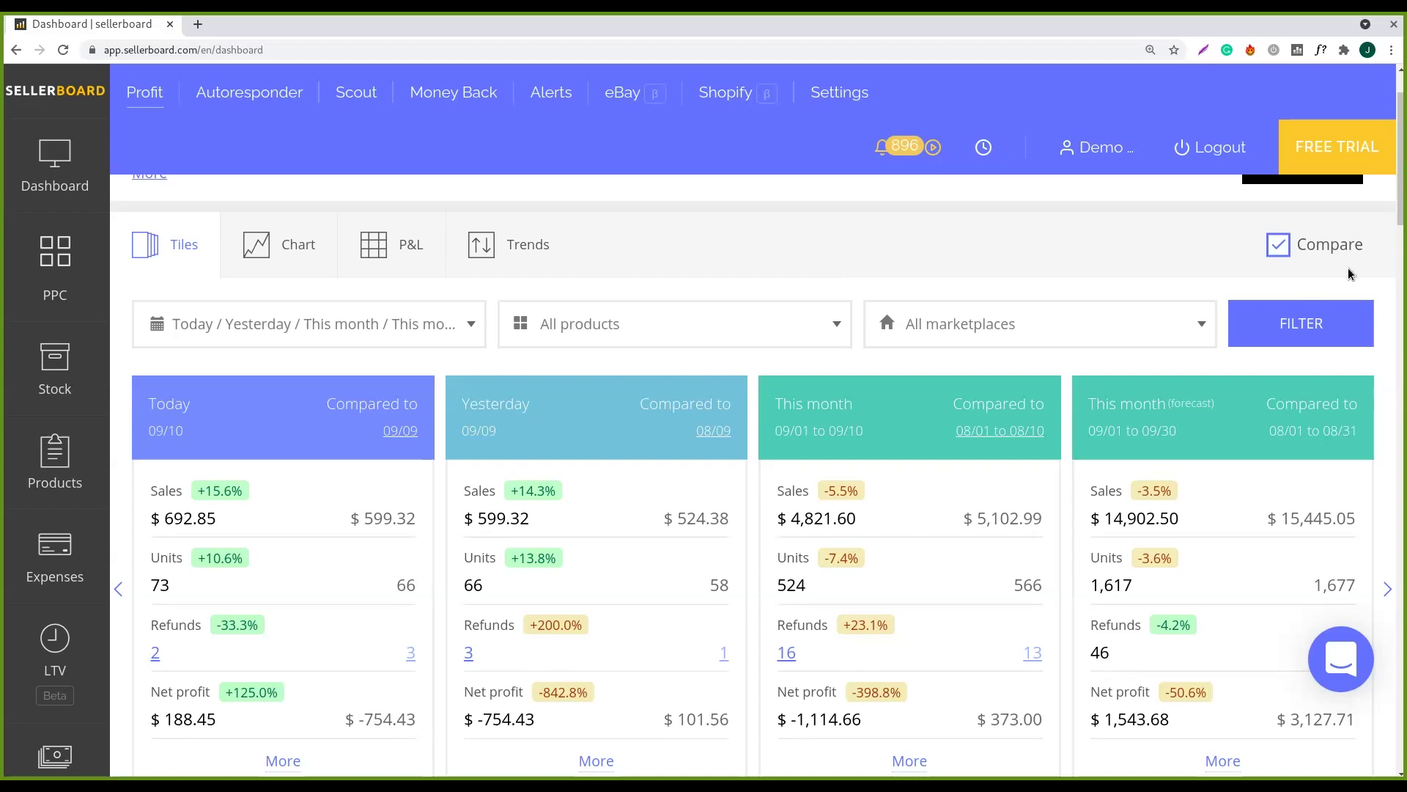
Switch Compare off and back on so the tiles reload with comparison dates
{"action": "left_click", "coordinate": [1330, 254]}
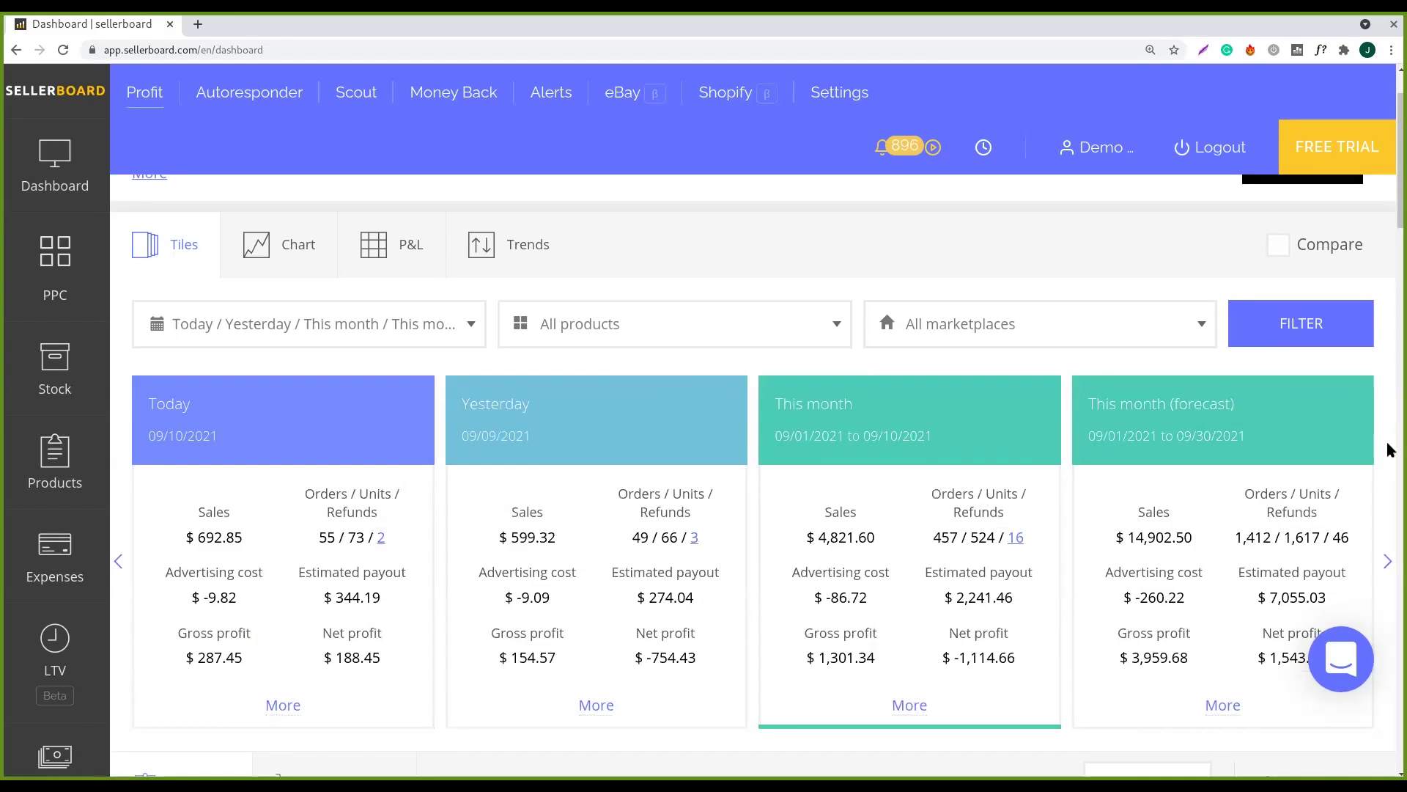
{"action": "left_click", "coordinate": [1334, 258]}
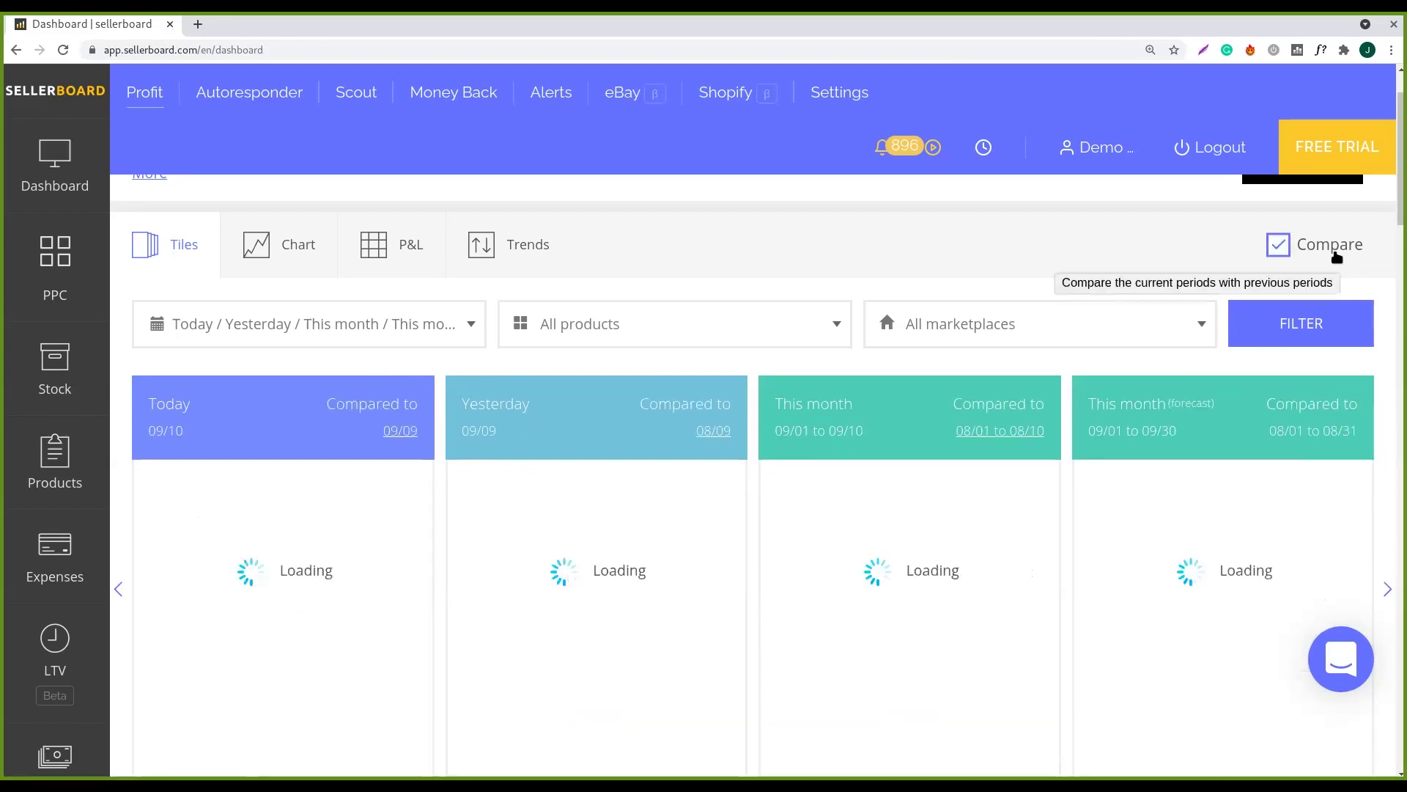